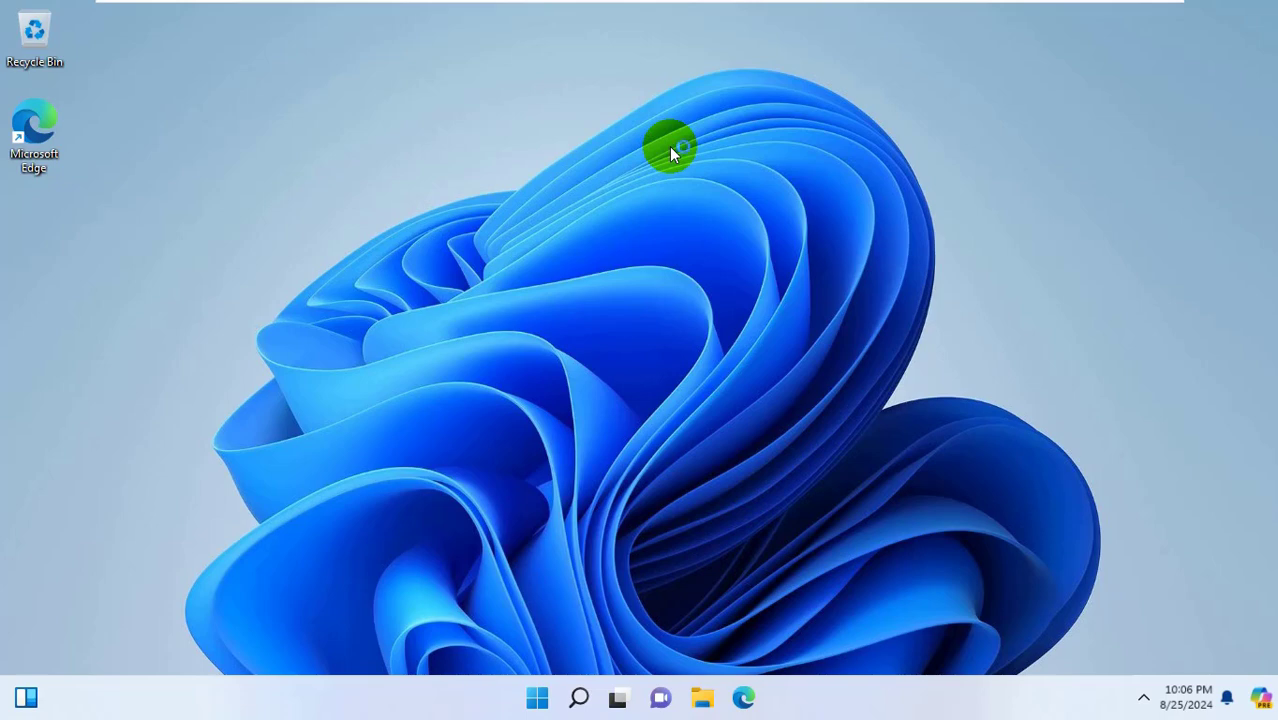
- Open Task Manager and expand it to the detailed view
key(ctrl+shift+Escape)
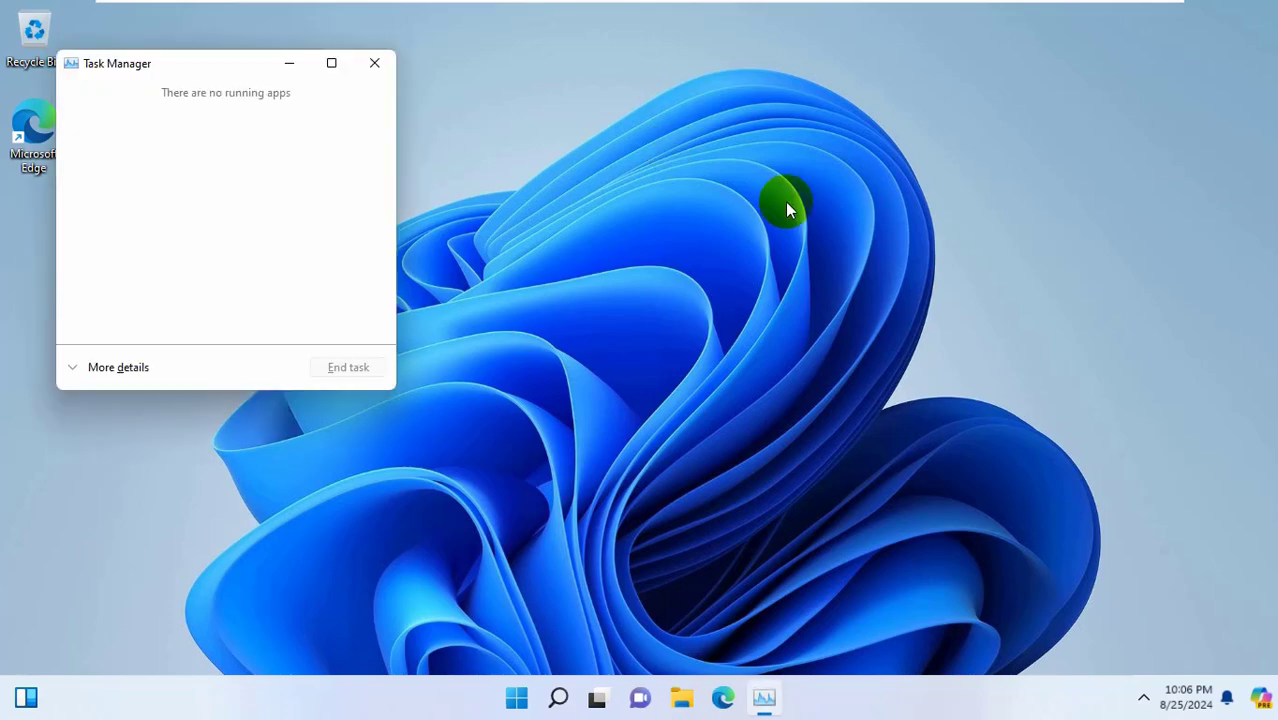
click(781, 200)
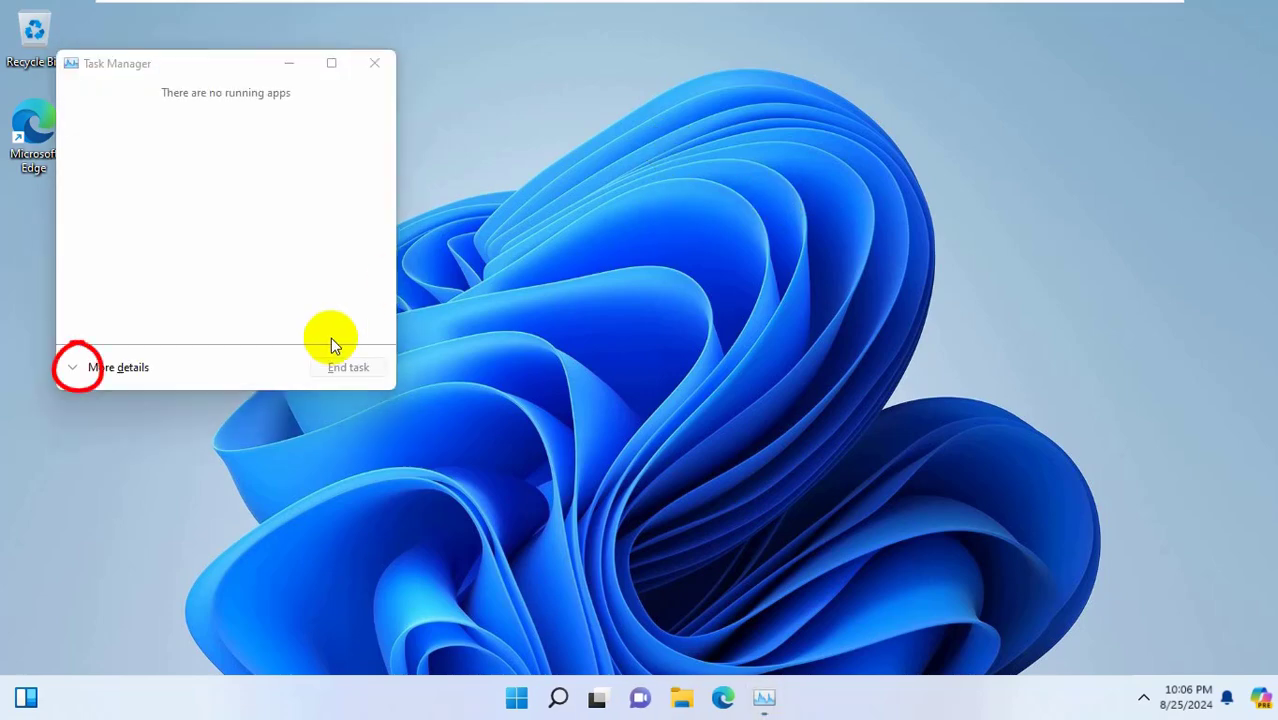
click(75, 369)
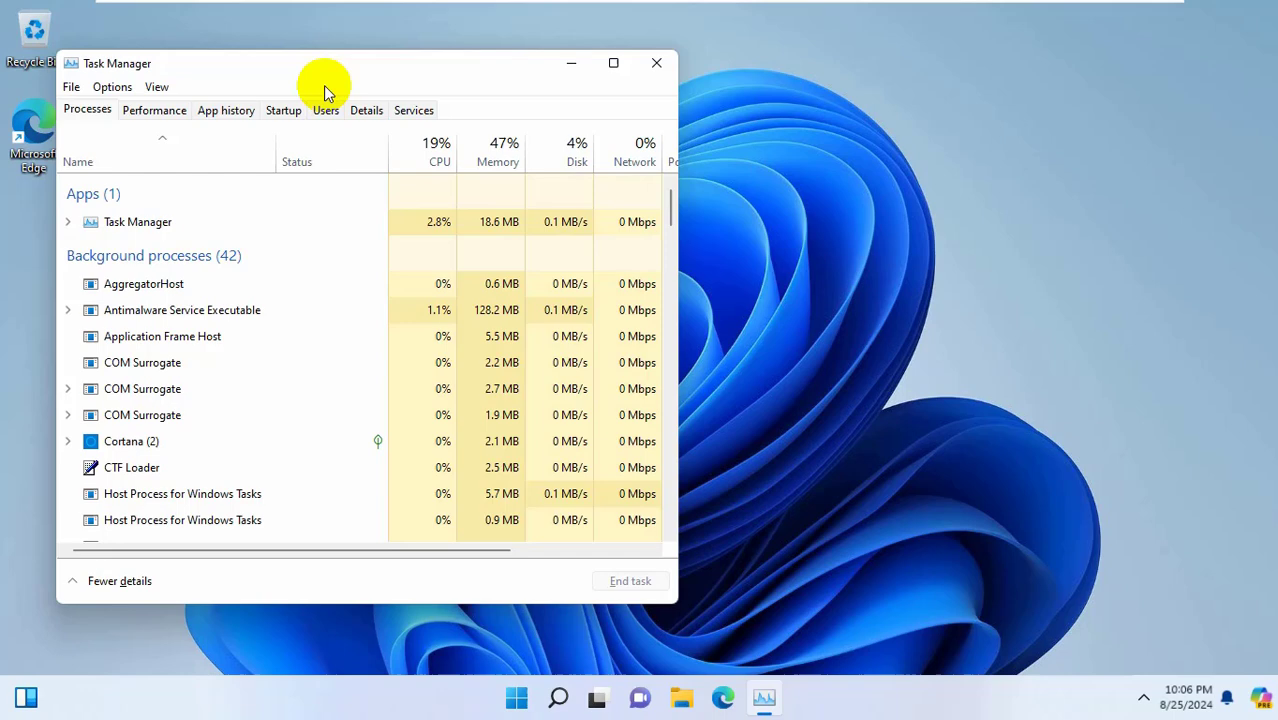
- Run powershell as a new task with administrative privileges
click(70, 88)
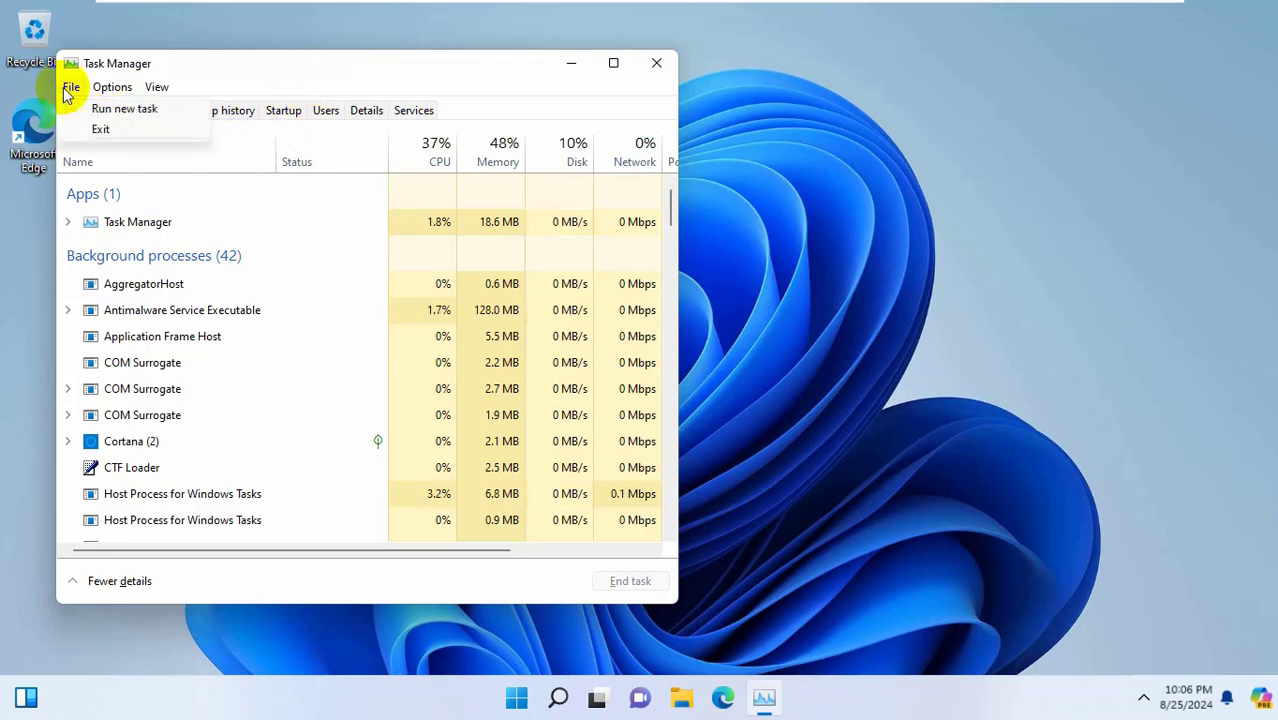
click(126, 111)
text(po)
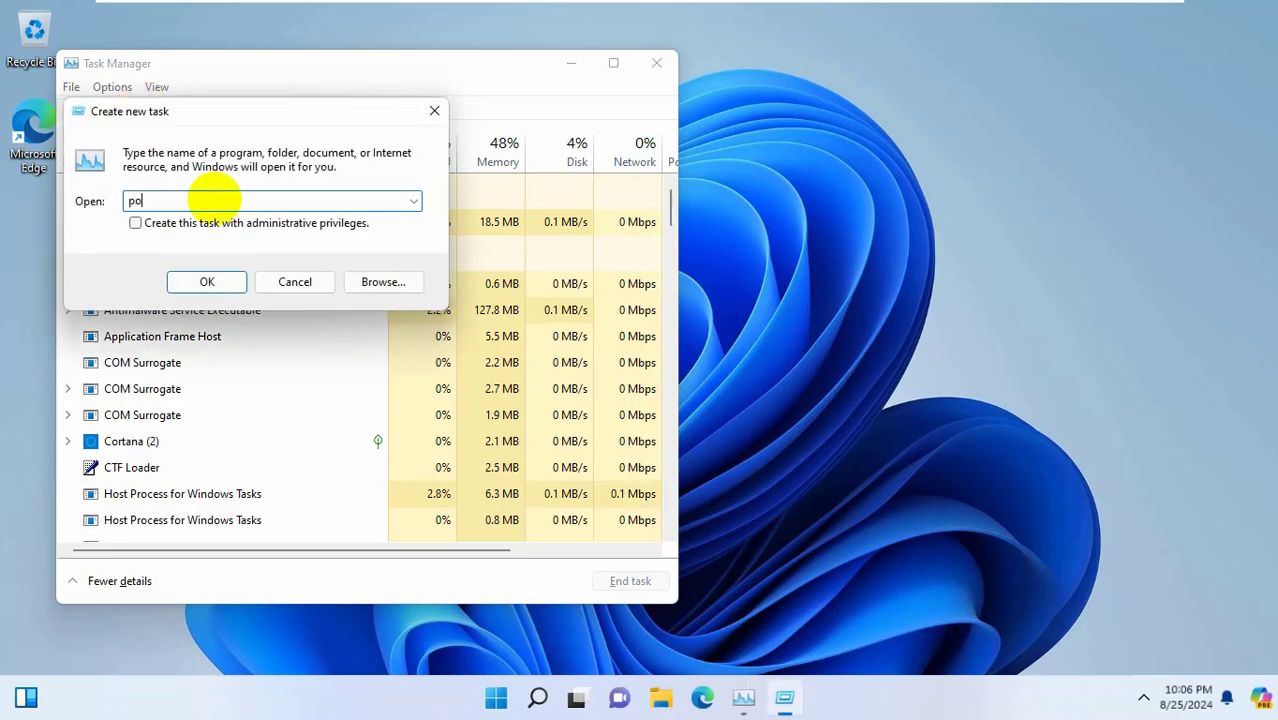
text(wershell)
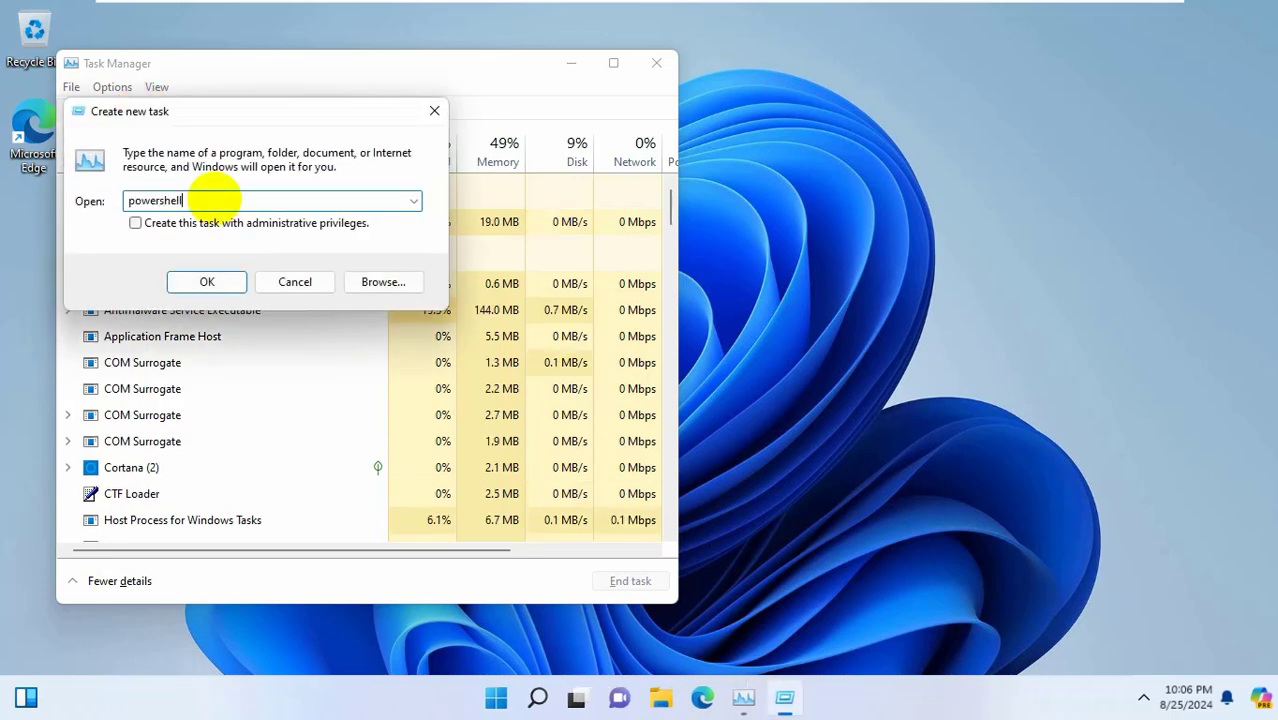
click(134, 225)
click(134, 225)
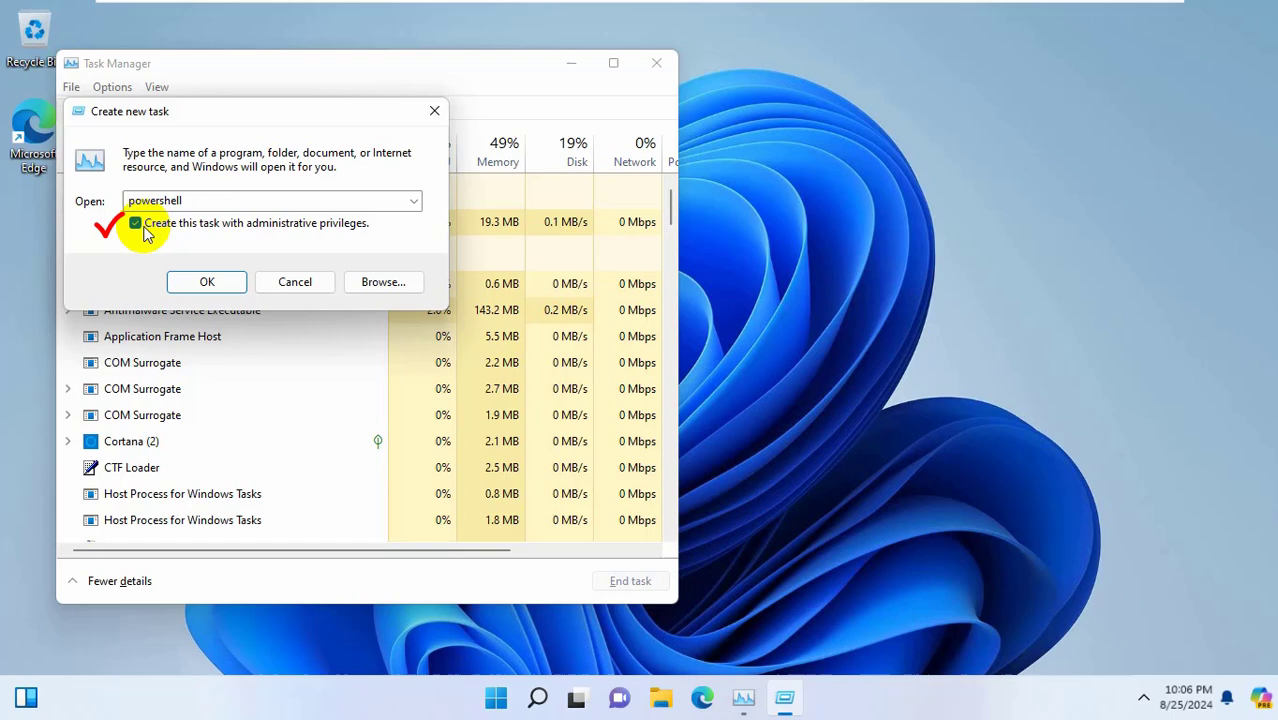
click(207, 283)
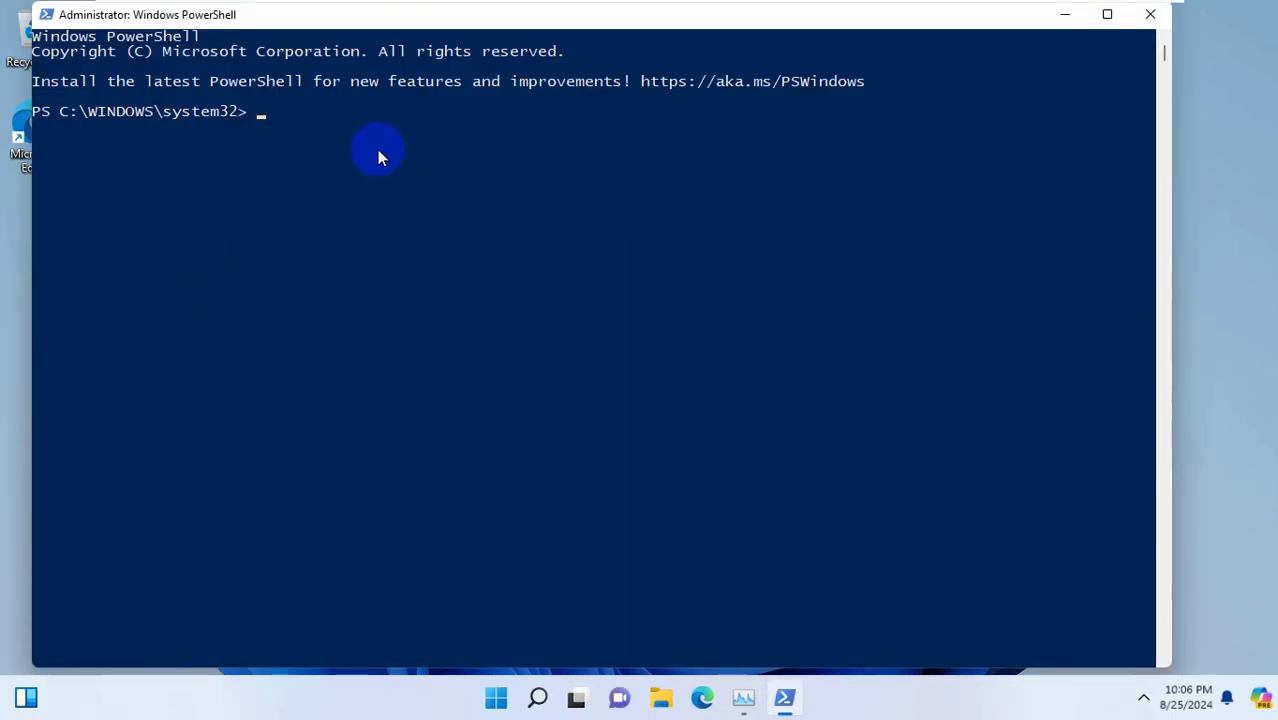
- Paste and run the command that re-registers app packages with Add-AppxPackage -DisableDevelopmentMode -Register, and close PowerShell
right_click(377, 149)
key(Return)
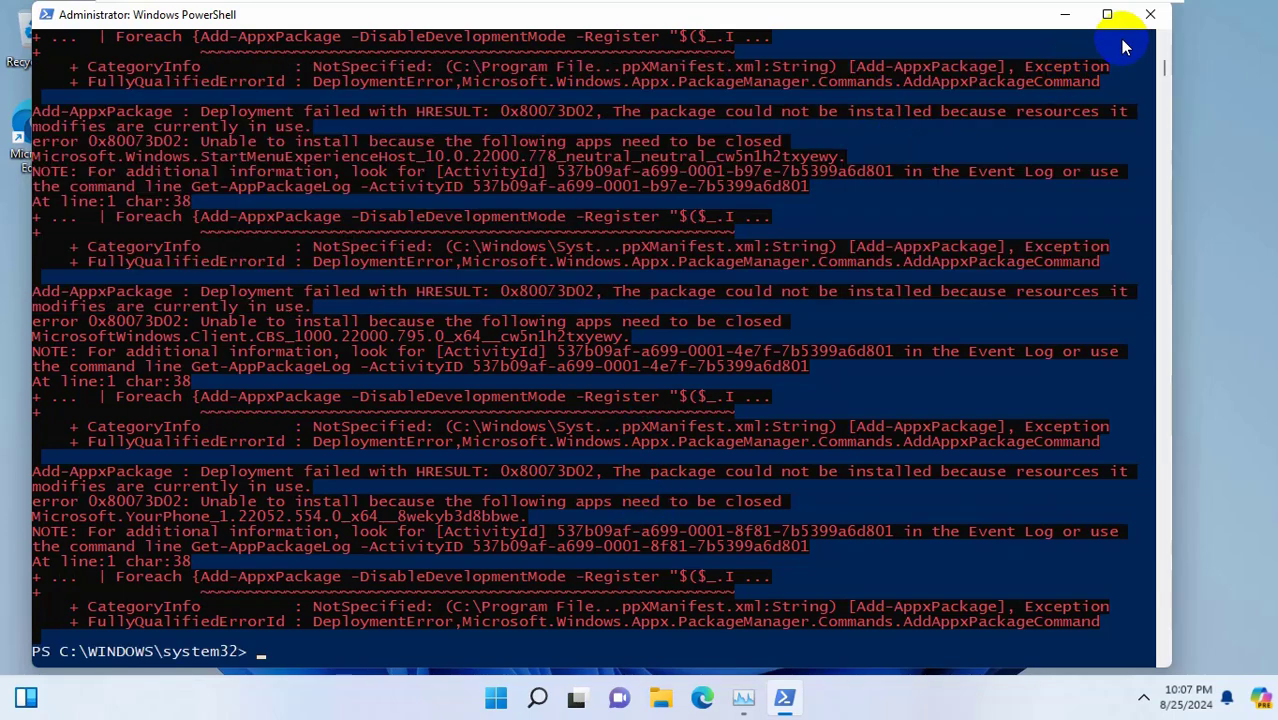
click(1148, 17)
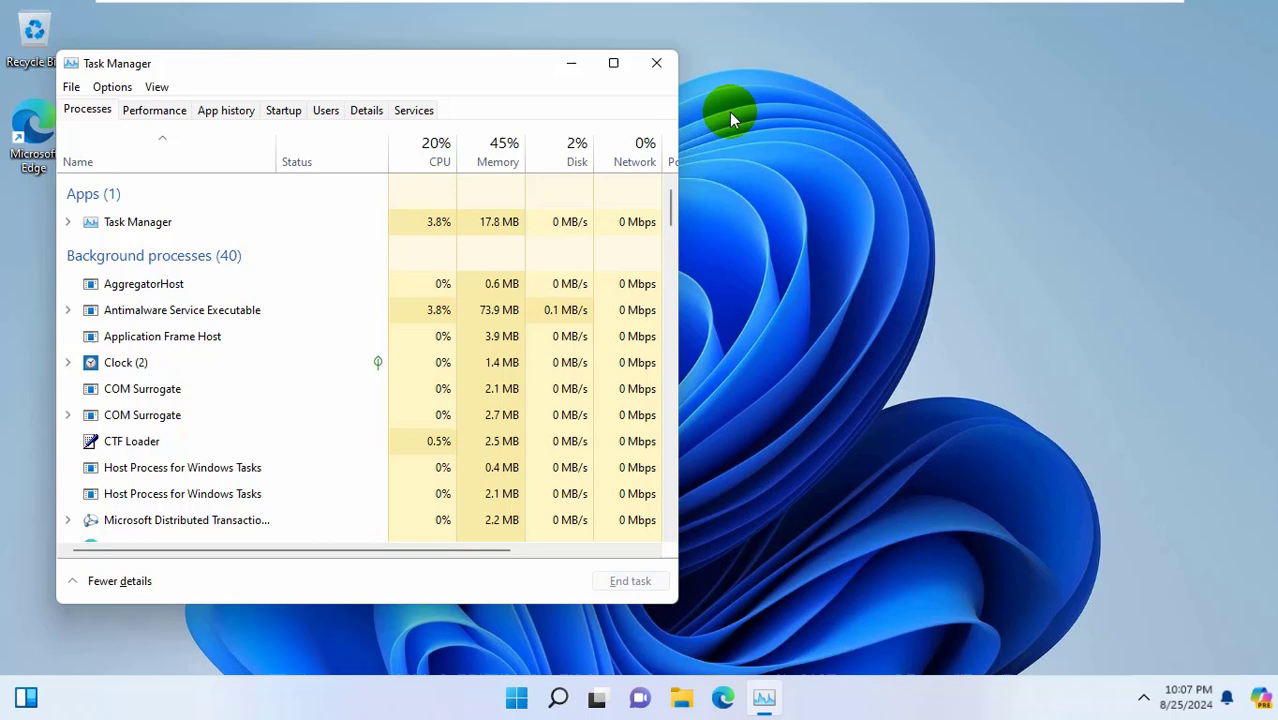
- Launch Control Panel by running control as a new task, and view its items as small icons
click(77, 89)
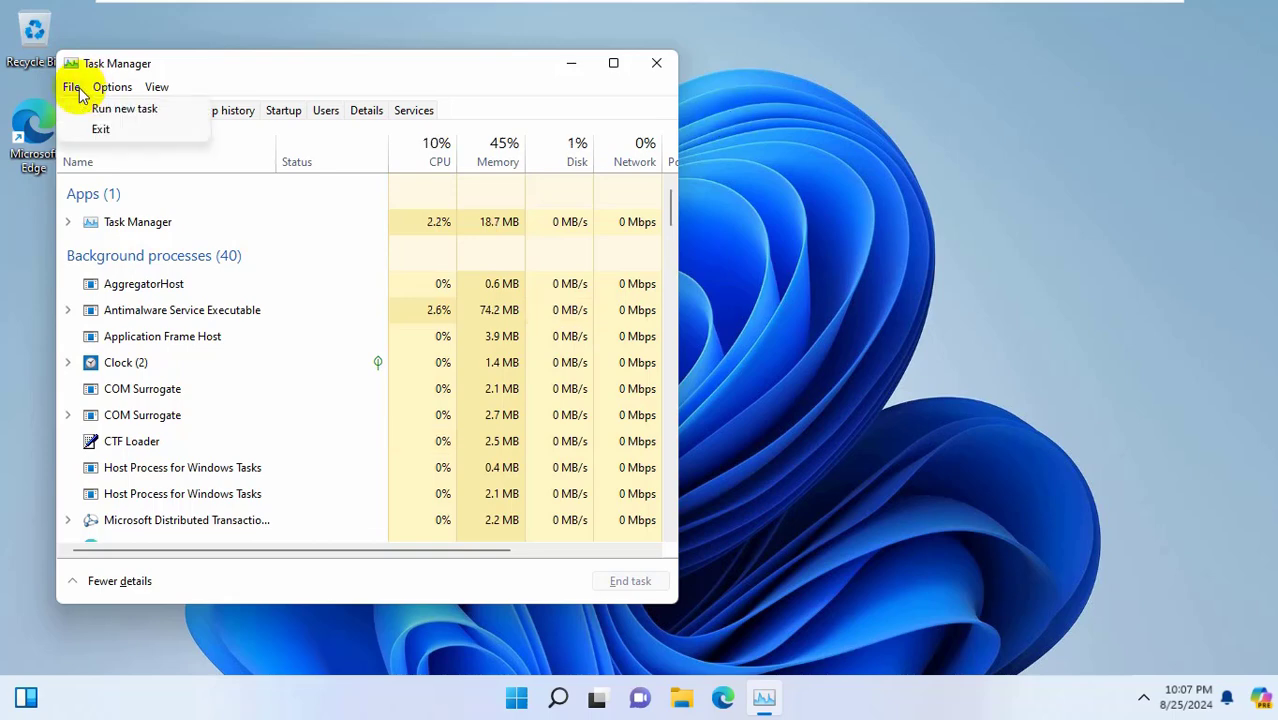
click(124, 112)
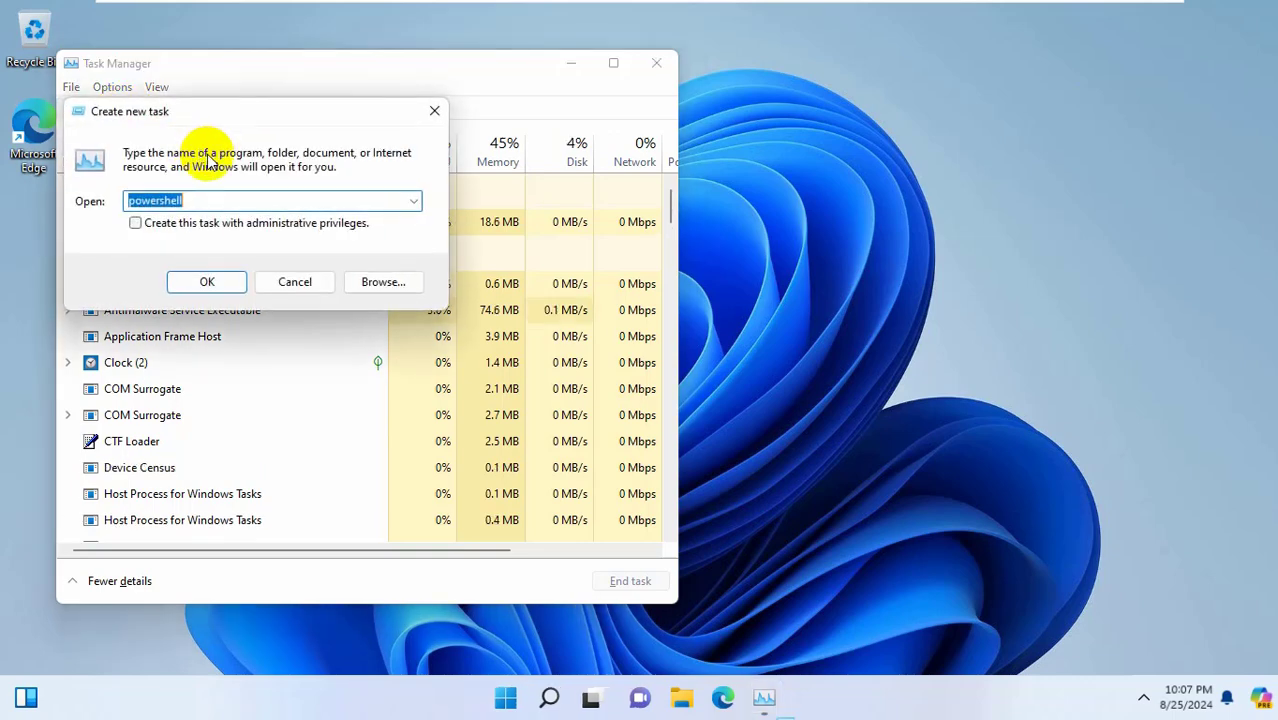
text(contr)
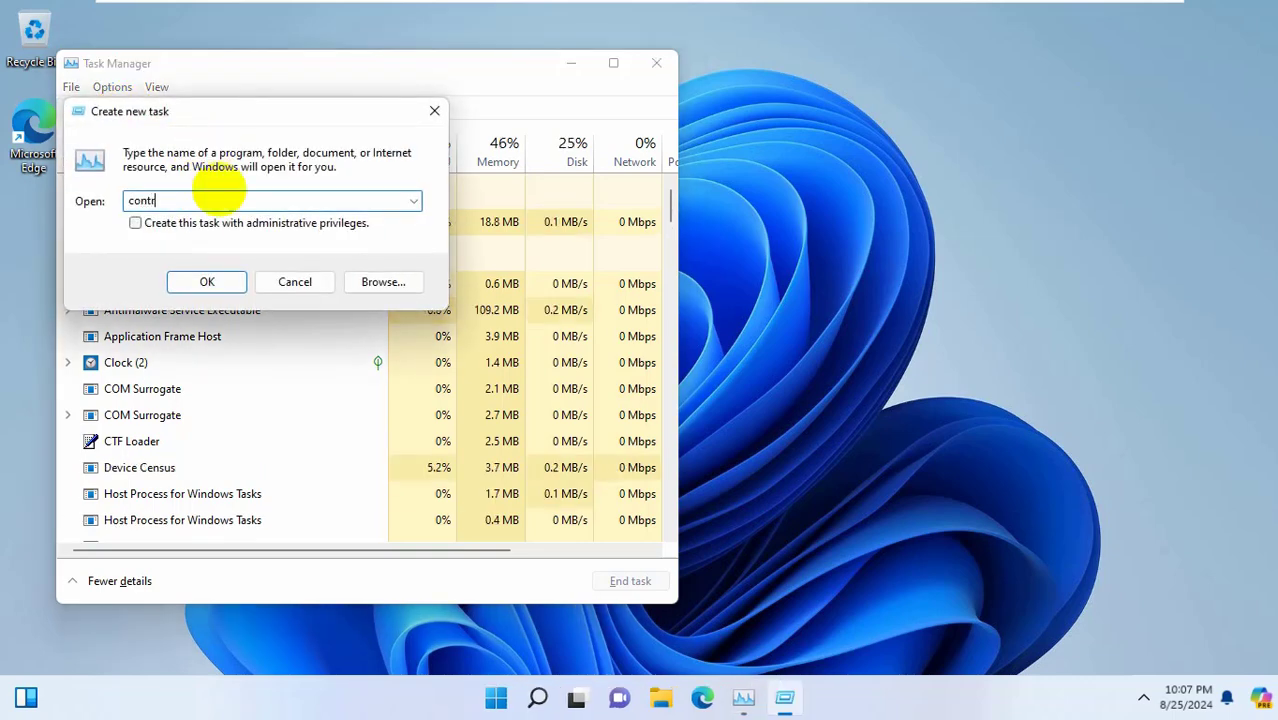
text(ol)
click(205, 285)
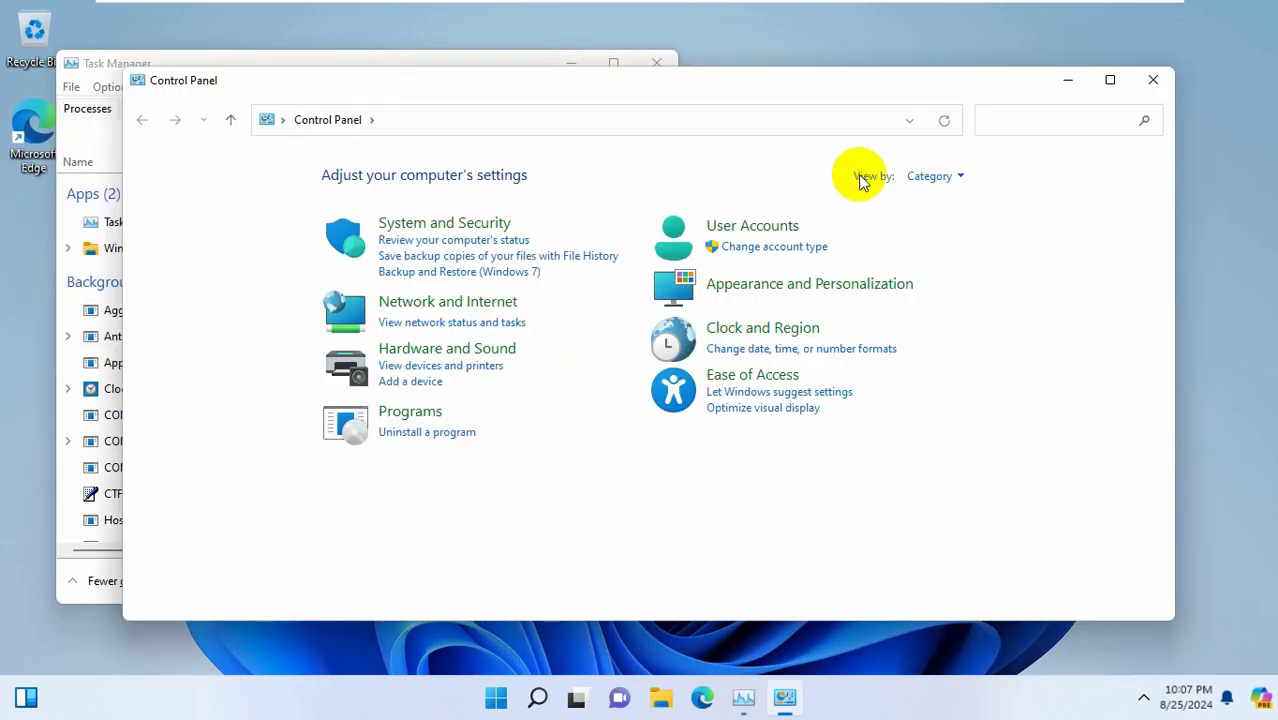
click(956, 179)
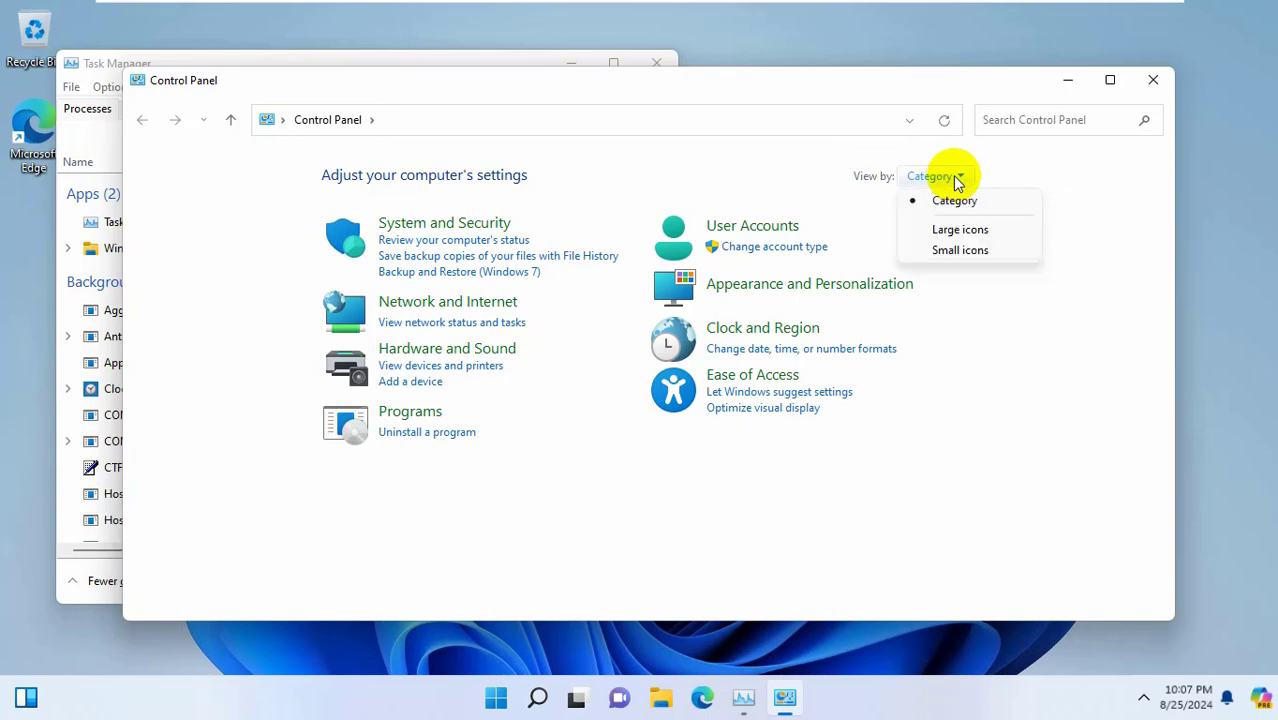
click(964, 252)
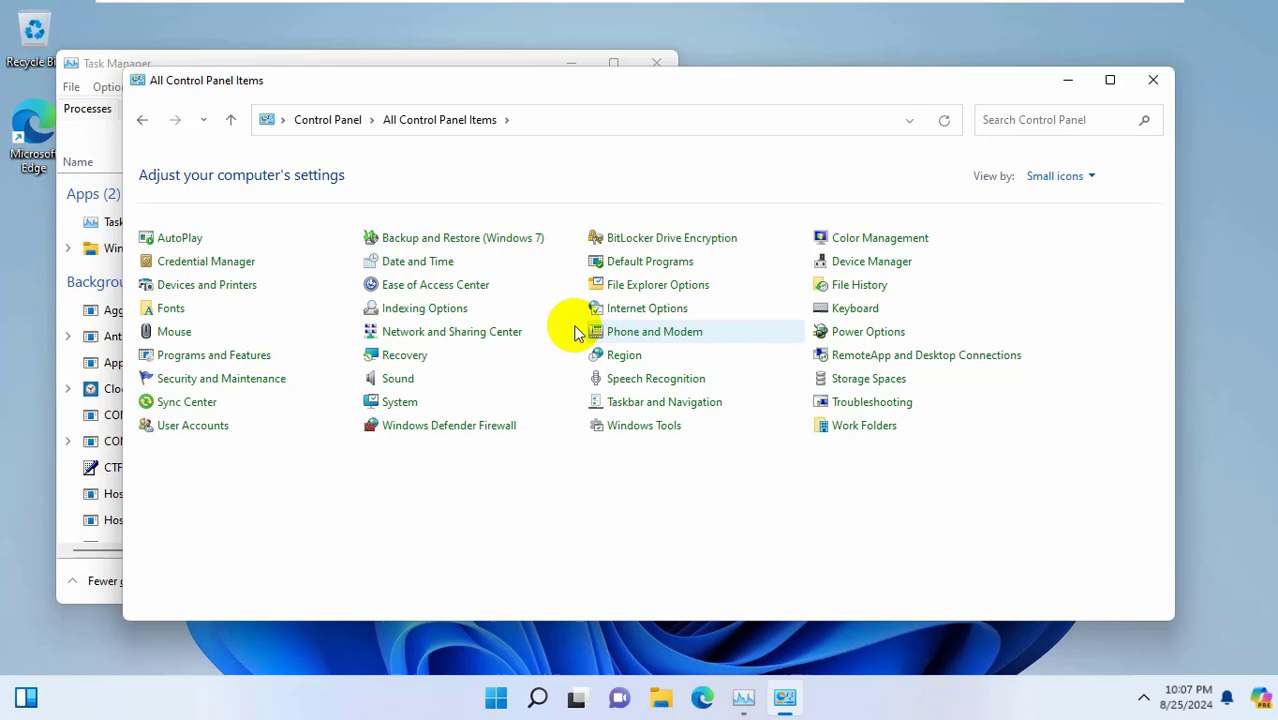
- Delete and rebuild the search index through the advanced Indexing Options, and close Indexing Options and Control Panel
click(450, 308)
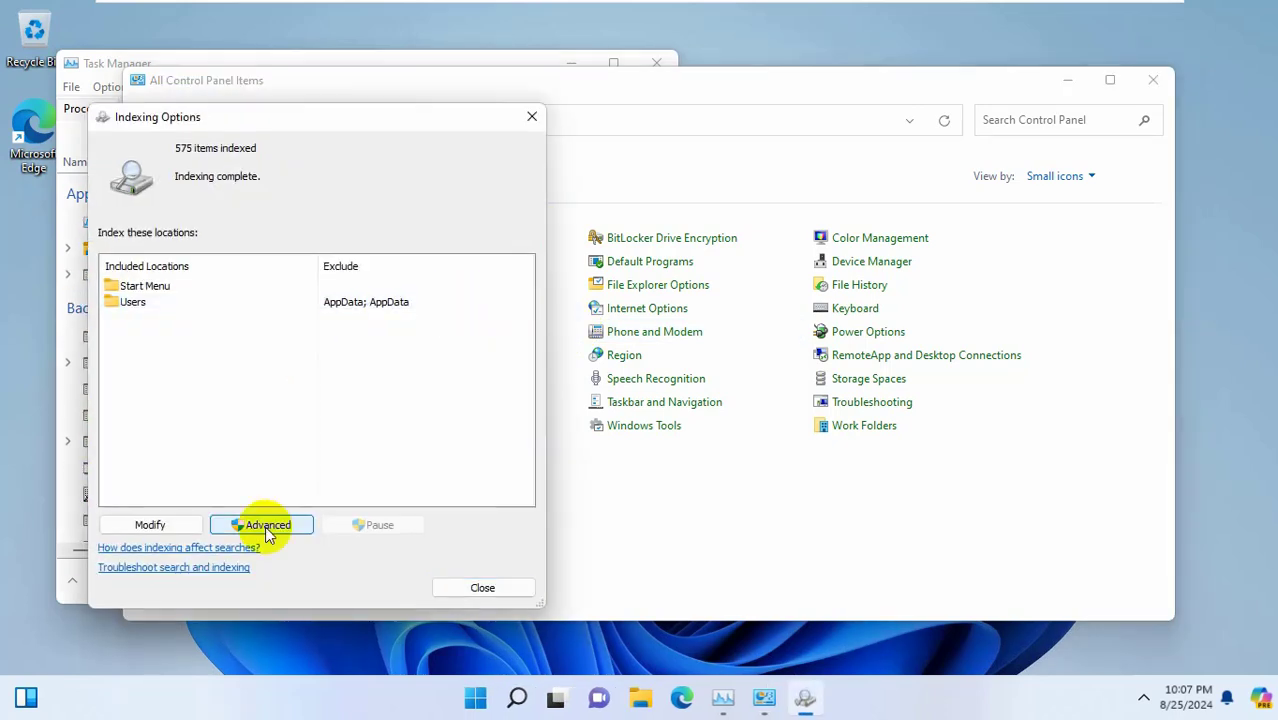
click(265, 526)
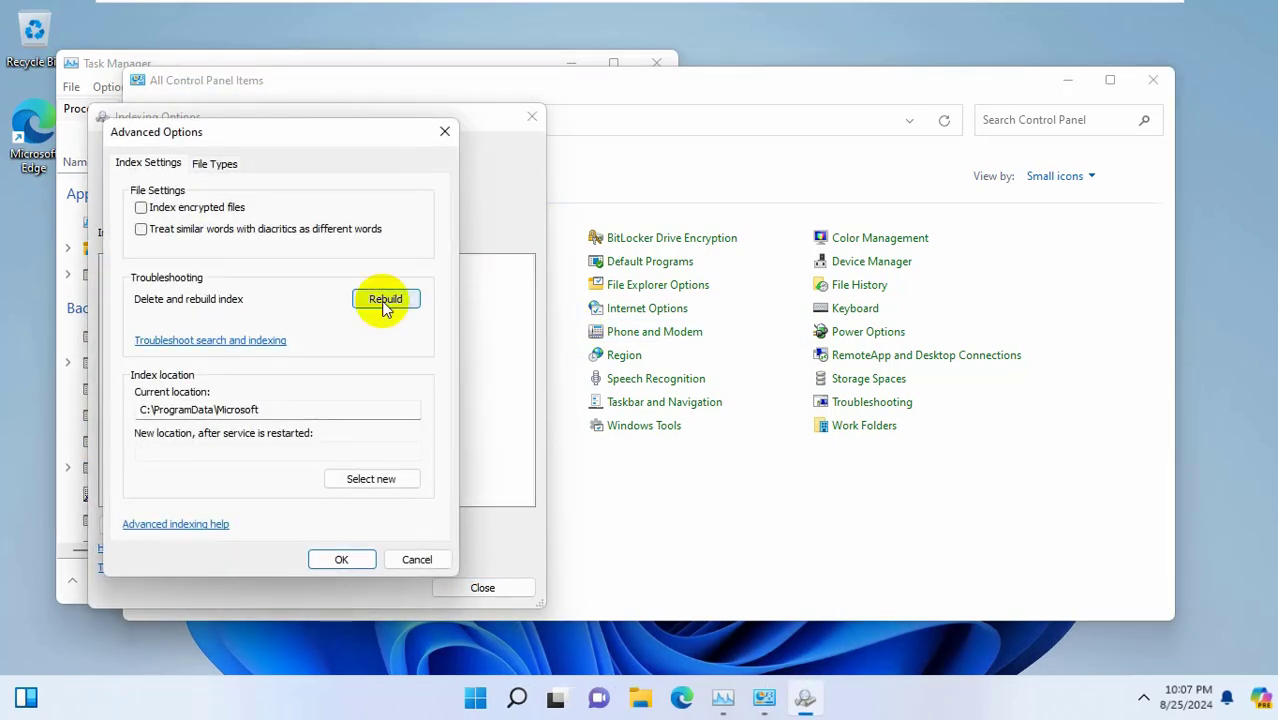
click(384, 300)
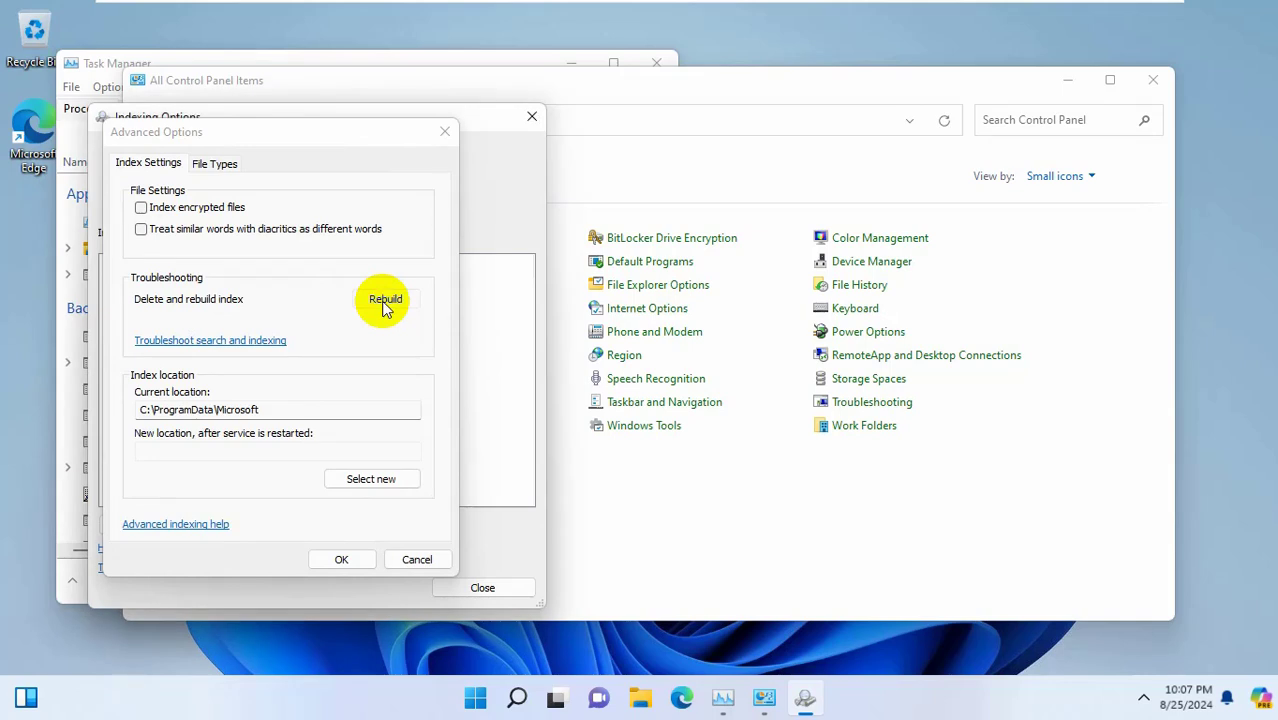
click(699, 418)
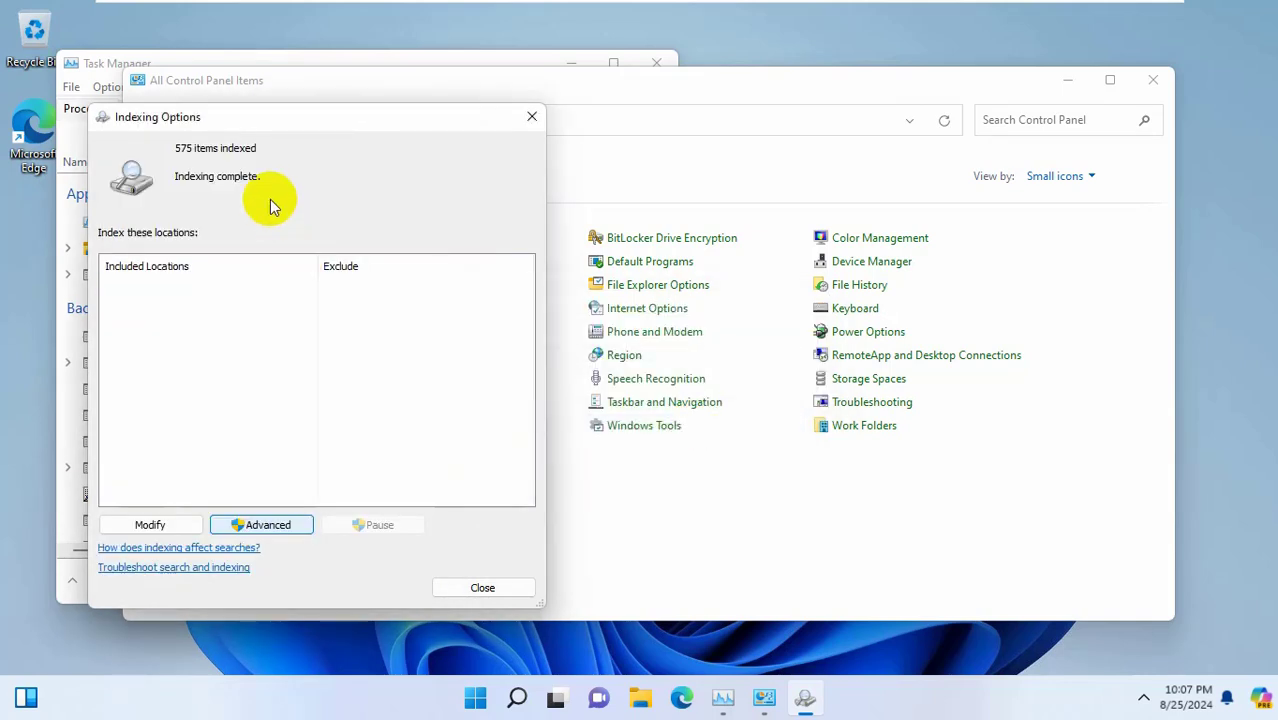
click(483, 588)
key(alt+F4)
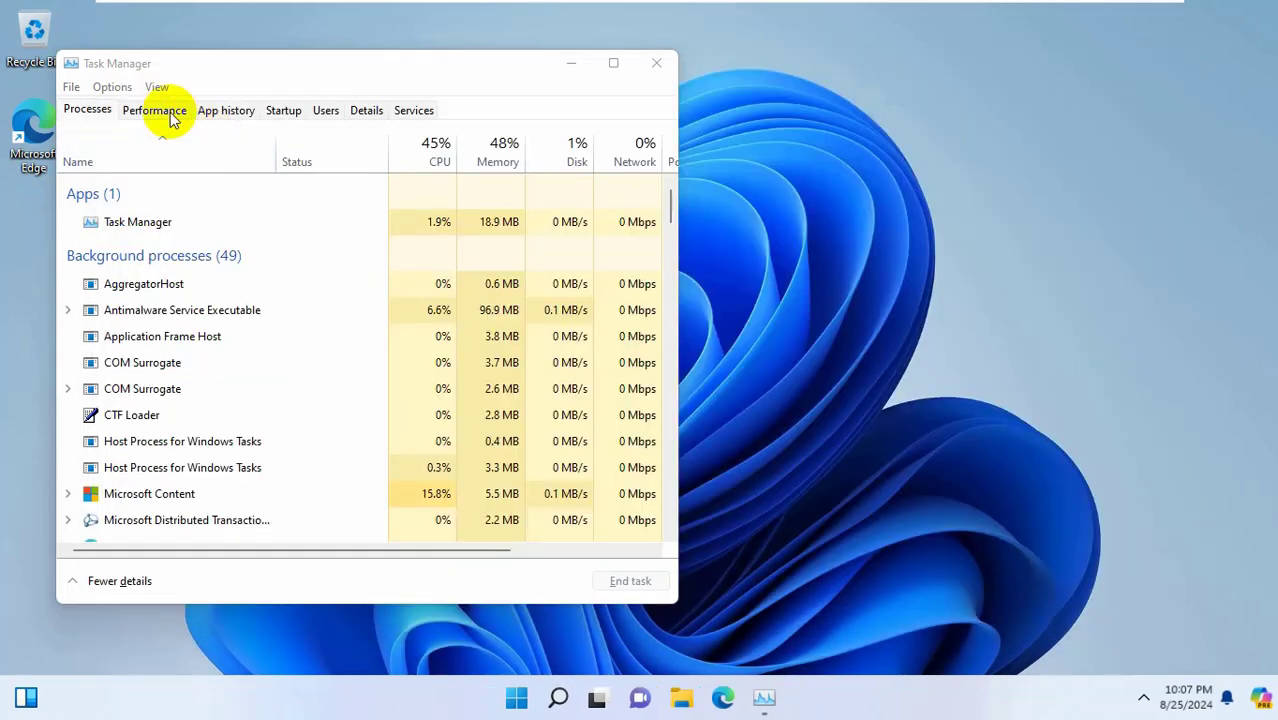
- Open the Services console by running services.msc as a new task from Task Manager
click(71, 88)
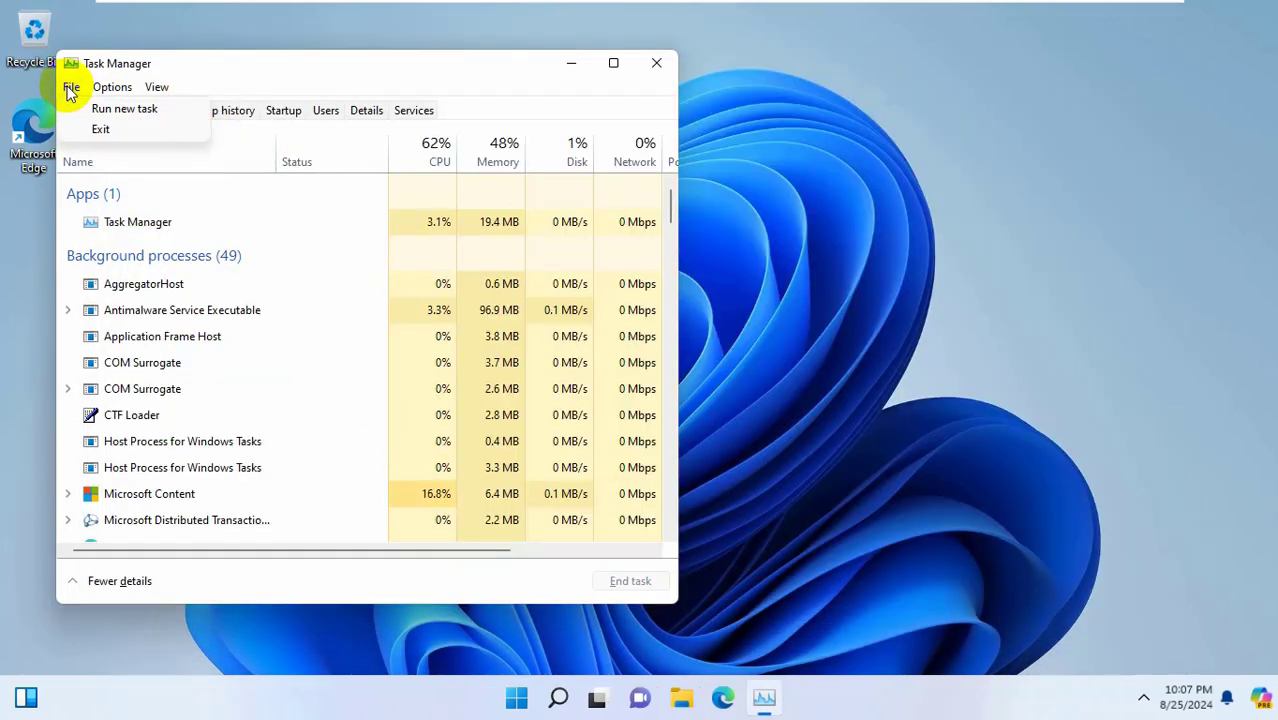
click(126, 109)
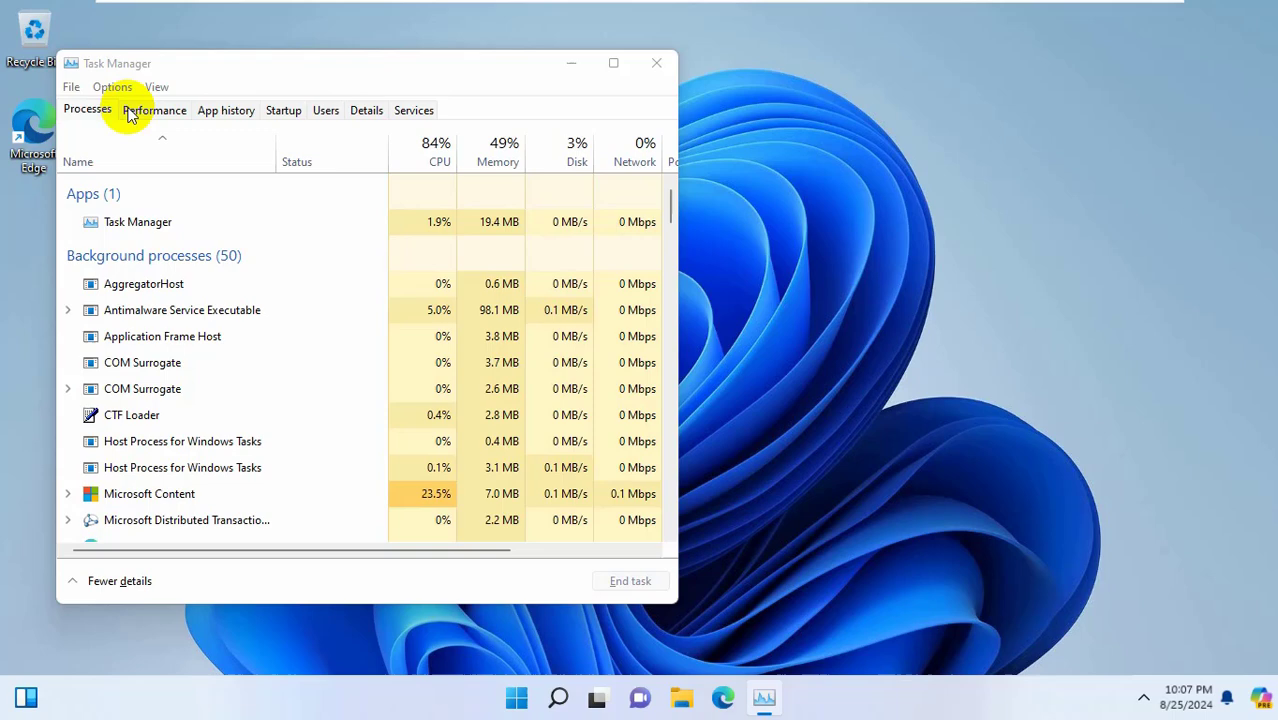
text(servi)
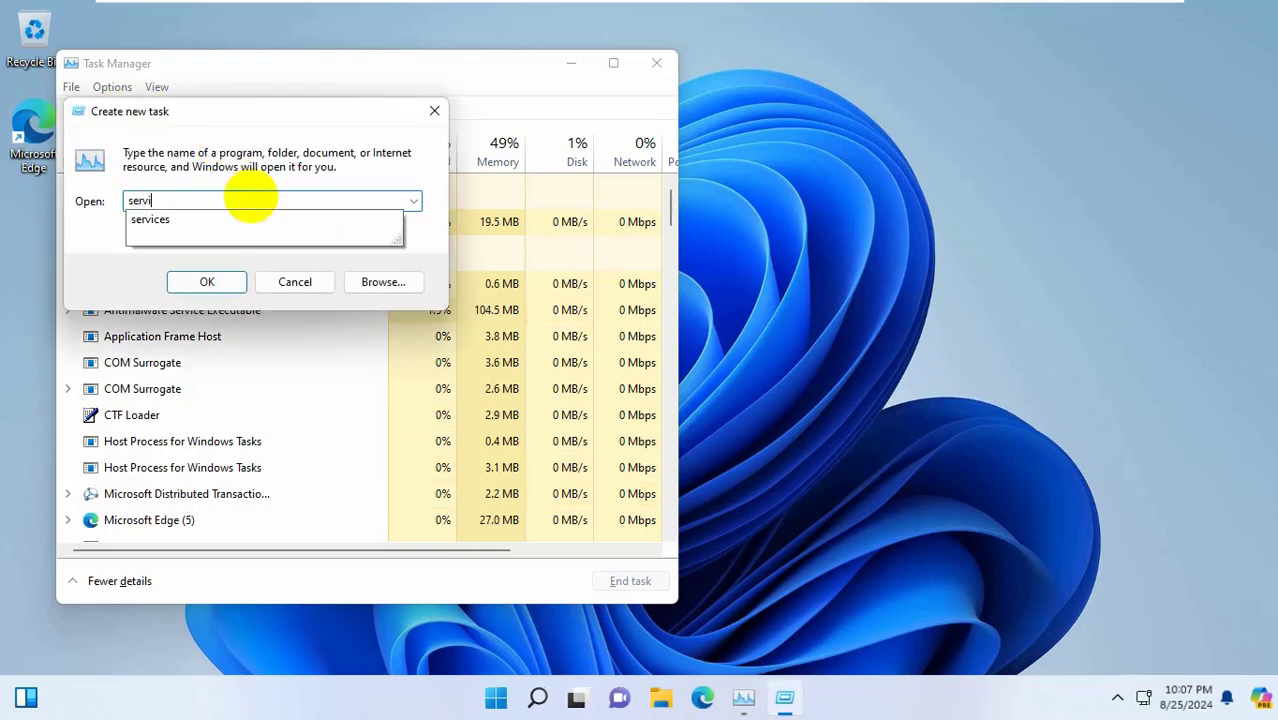
text(ces.msc)
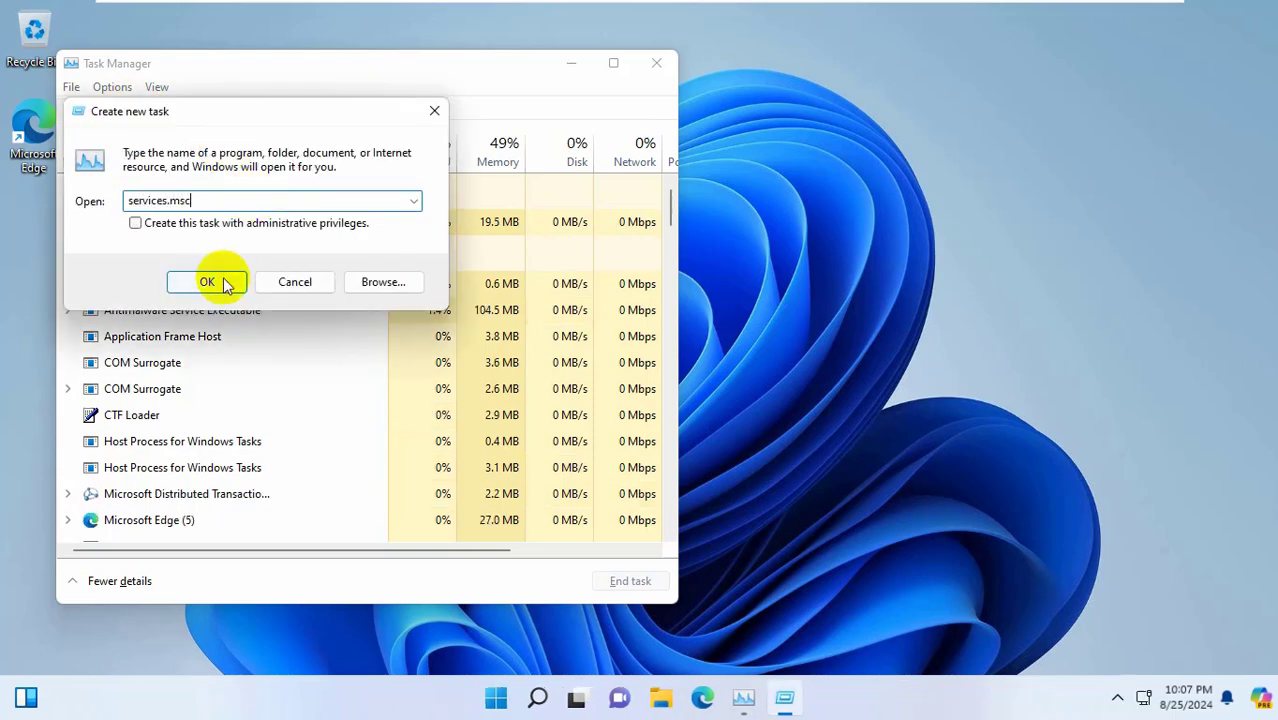
click(206, 282)
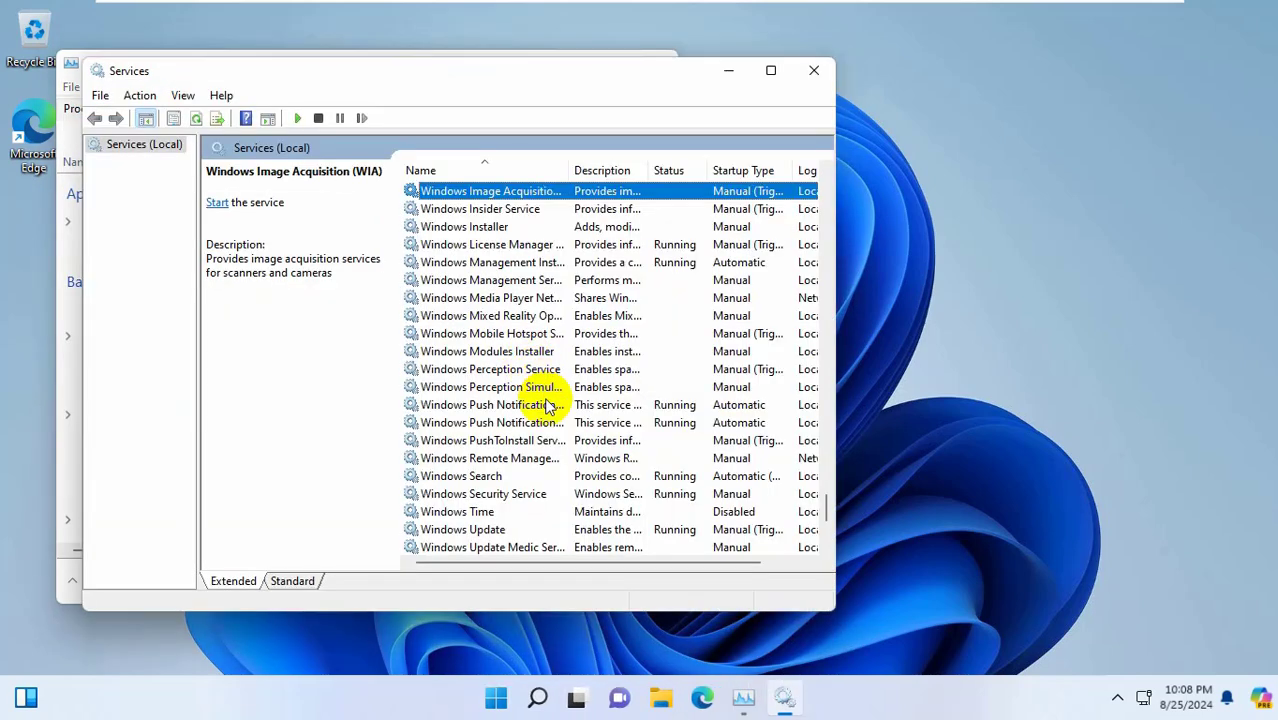
- Open the properties of the Windows Search service and stop the service
click(495, 477)
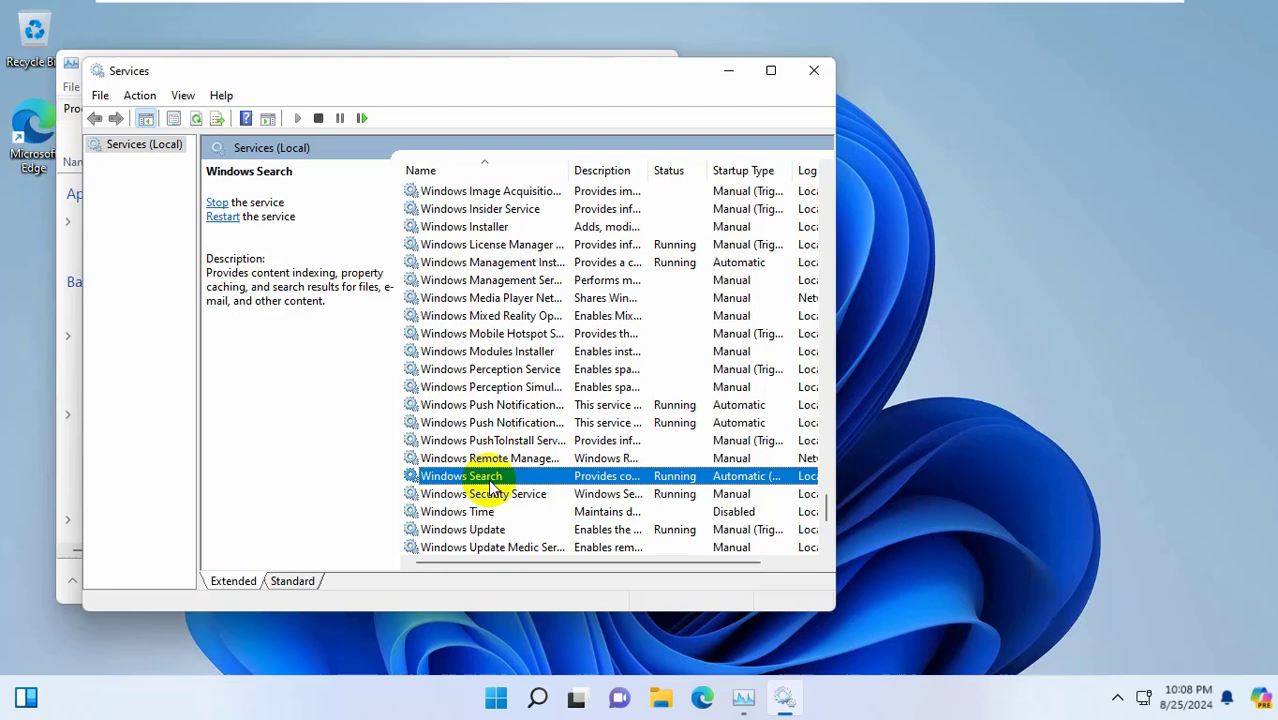
double_click(493, 477)
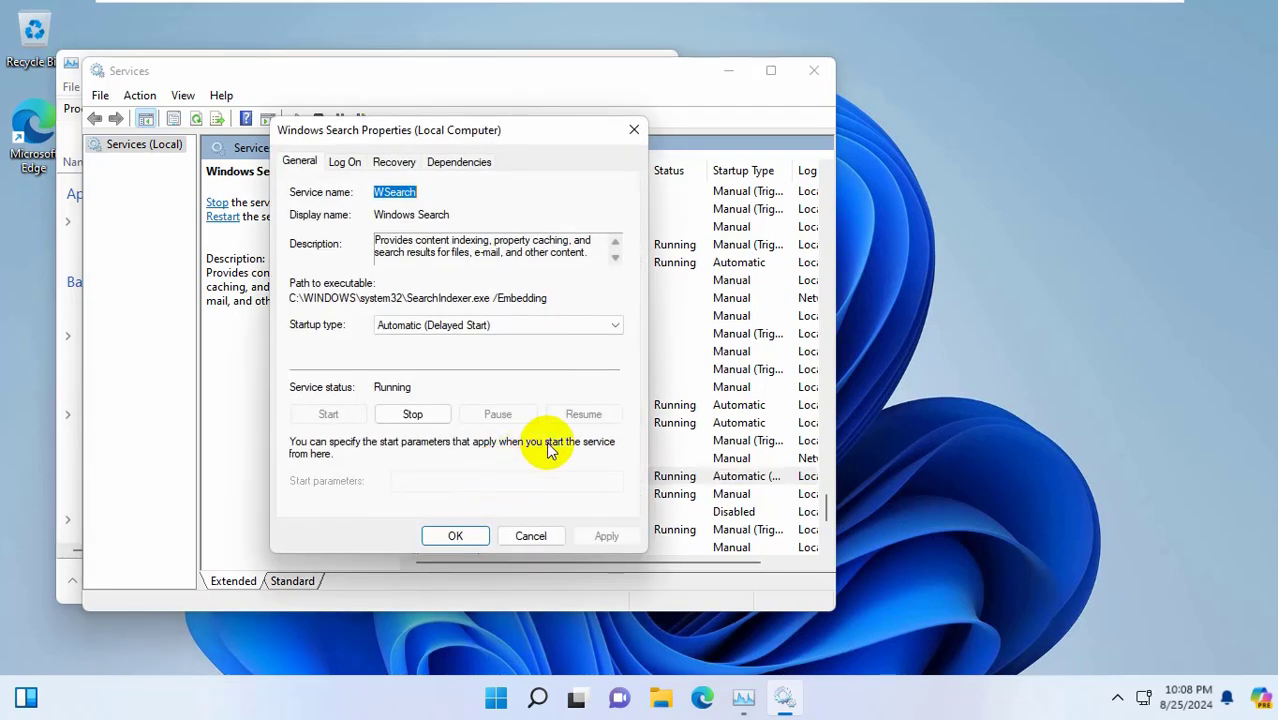
click(421, 414)
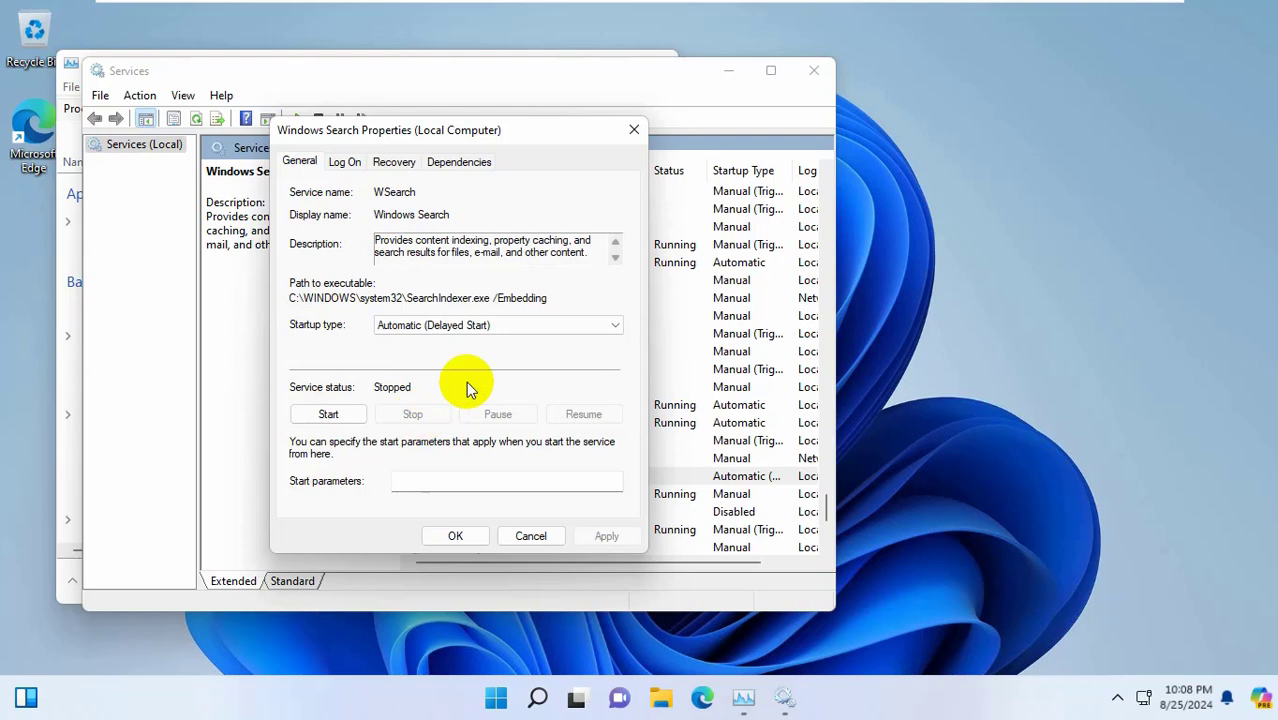
- Set the Windows Search startup type to Automatic, start the service, apply the changes and close Services
click(462, 326)
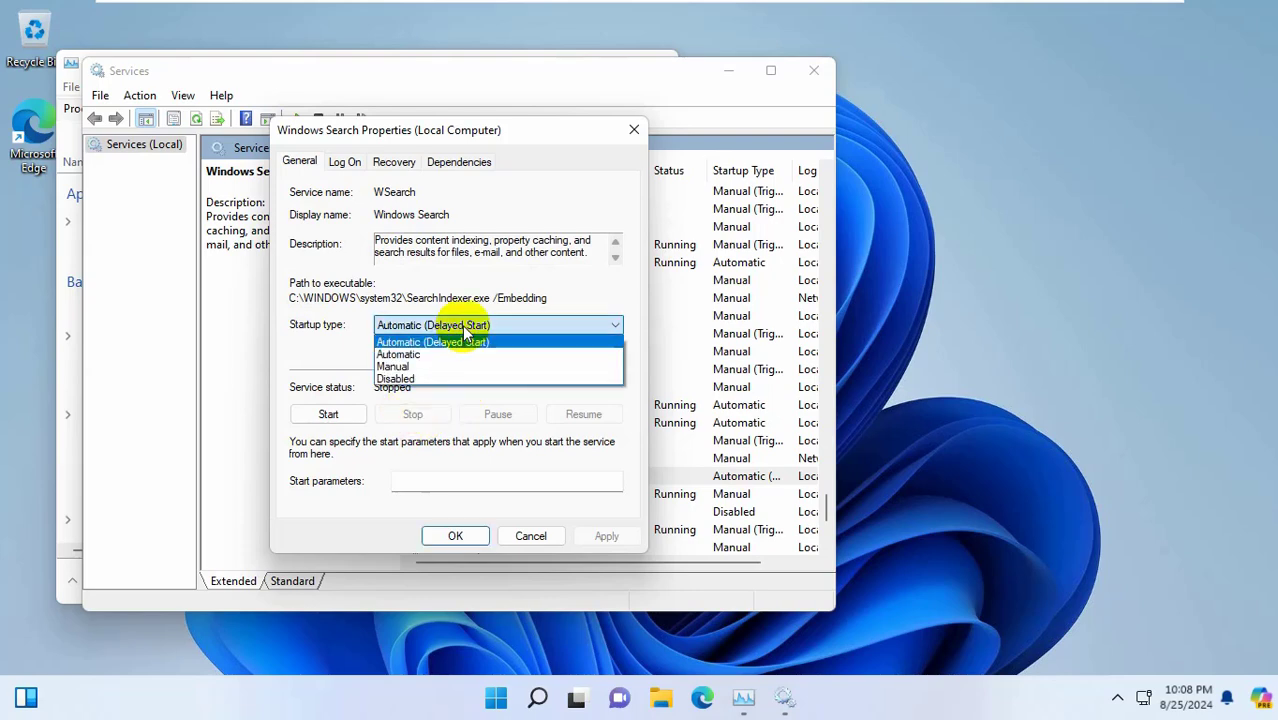
click(405, 355)
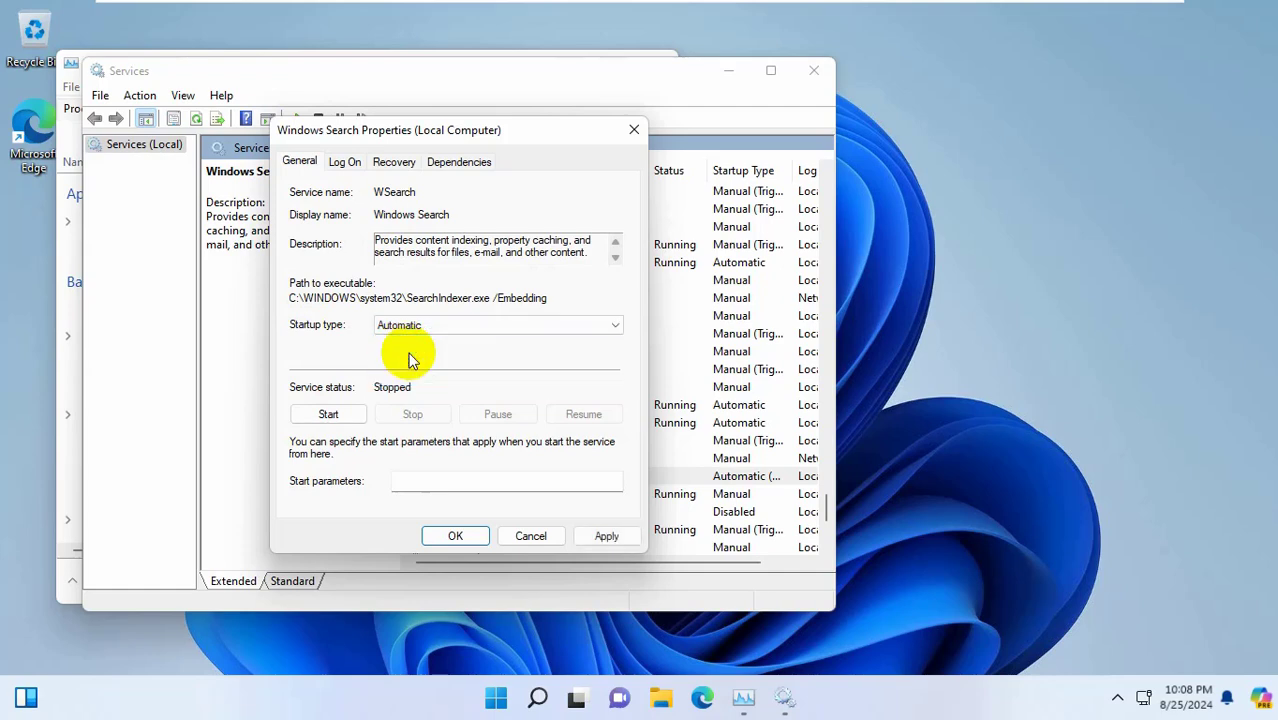
click(329, 420)
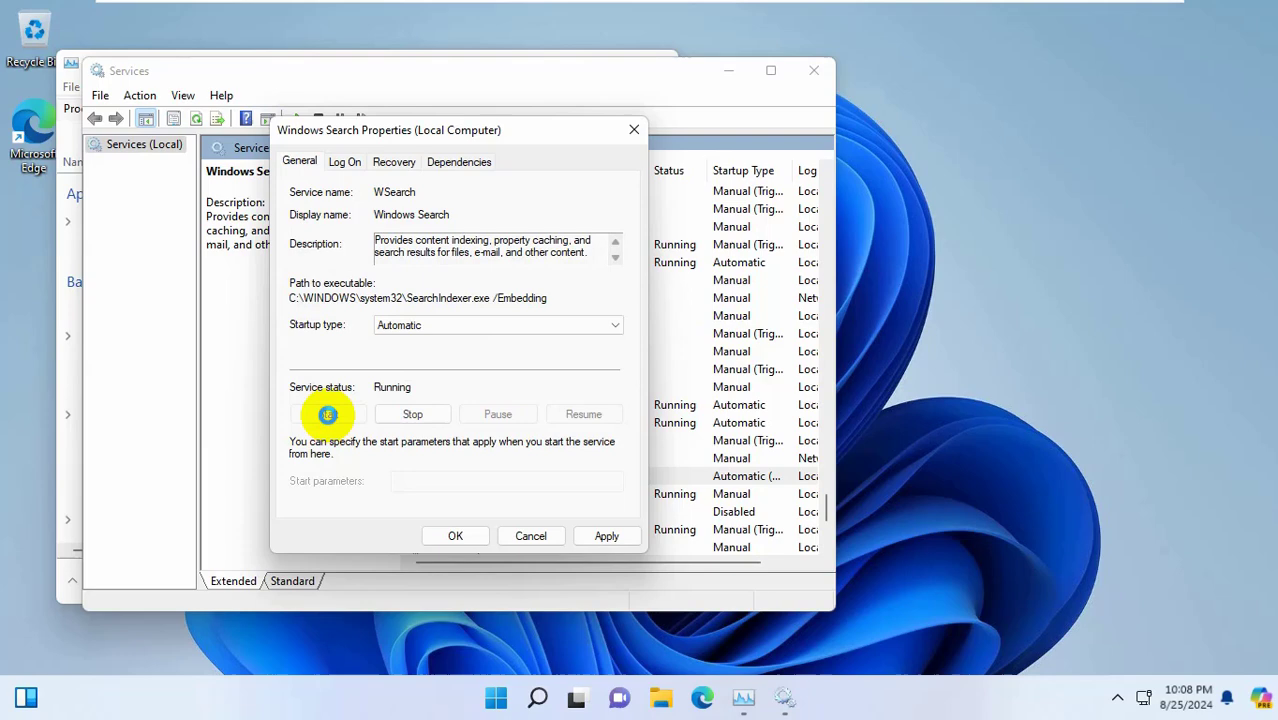
click(601, 532)
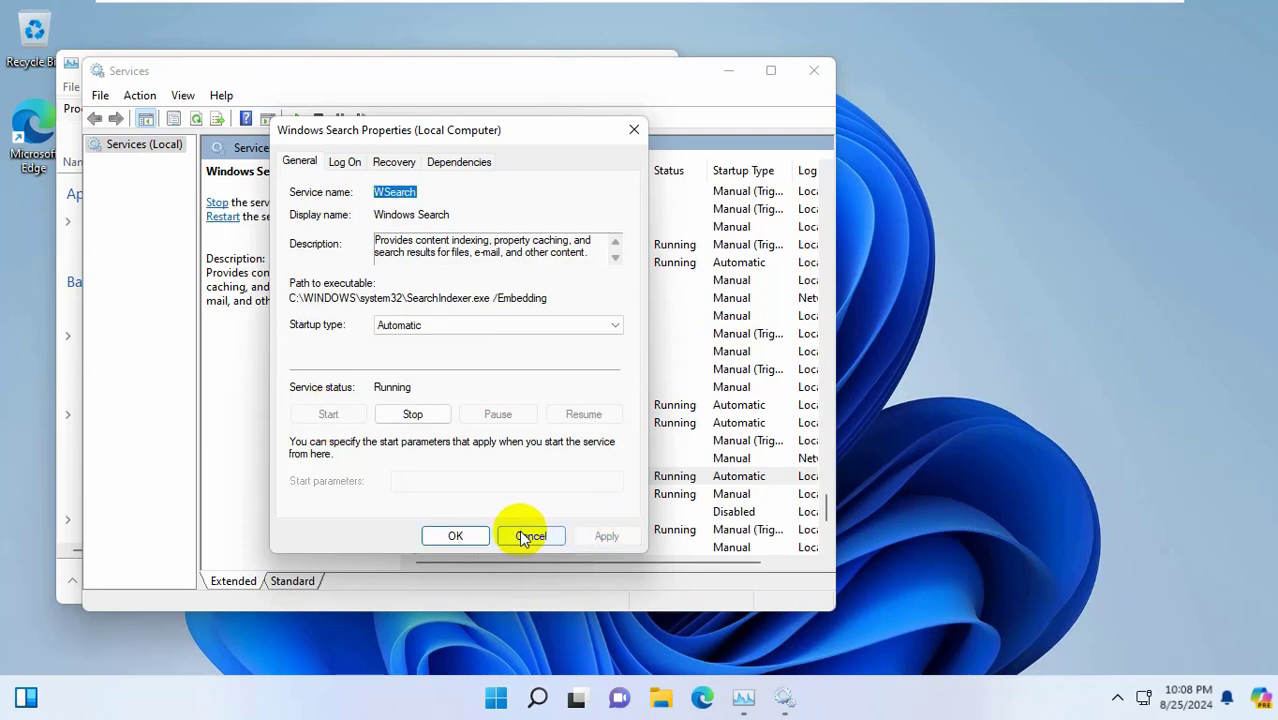
click(460, 533)
click(814, 70)
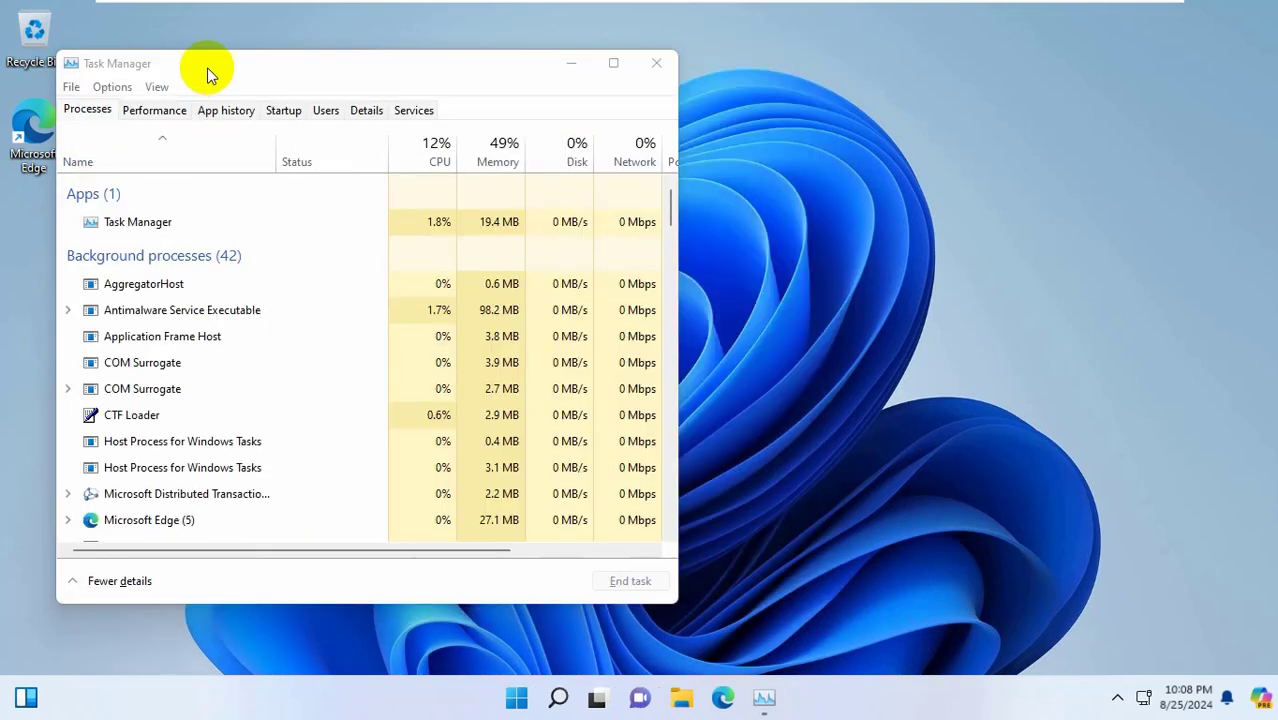
- Open Registry Editor by running regedit as a new task from Task Manager and allow it to make changes
click(71, 87)
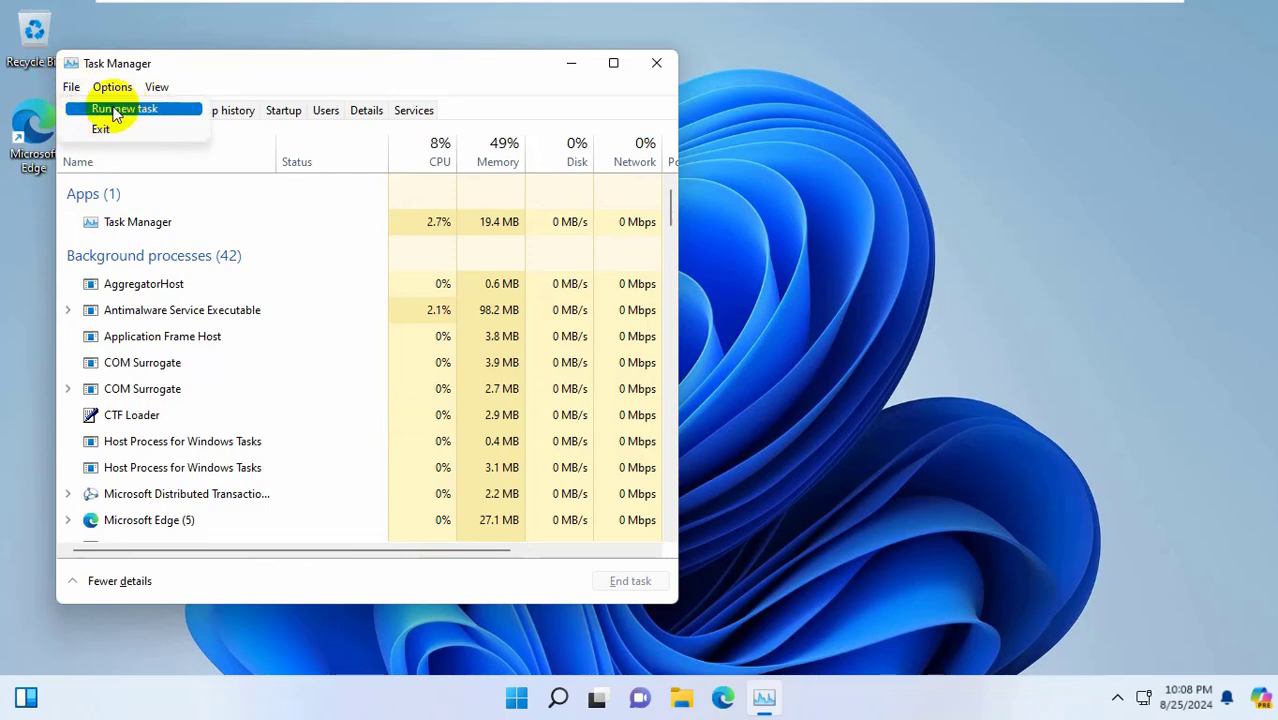
click(105, 110)
text(regedit)
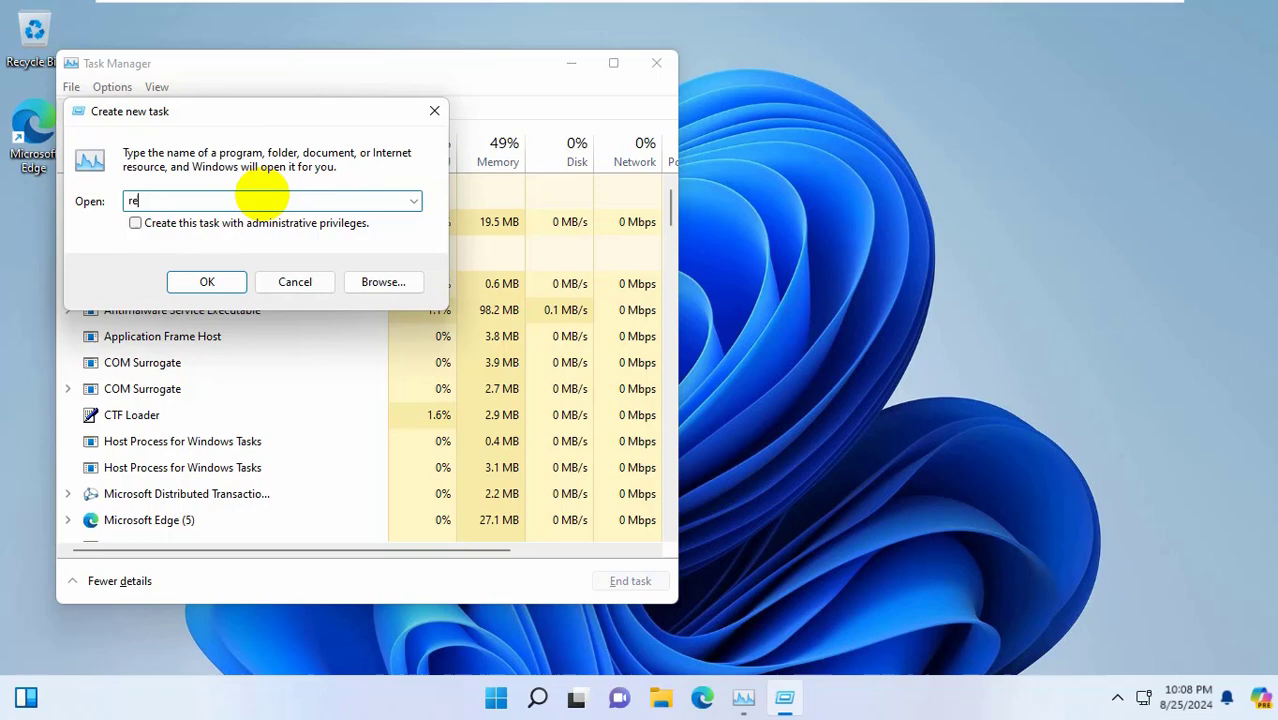
click(205, 281)
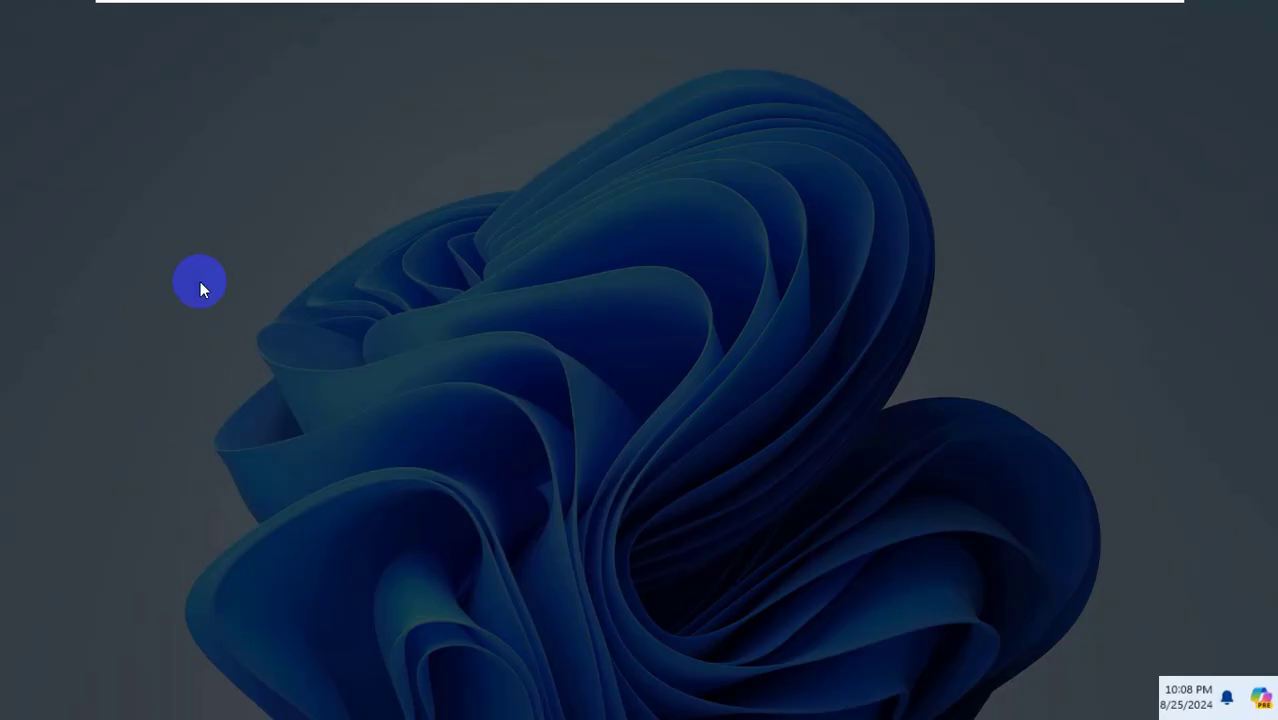
click(553, 494)
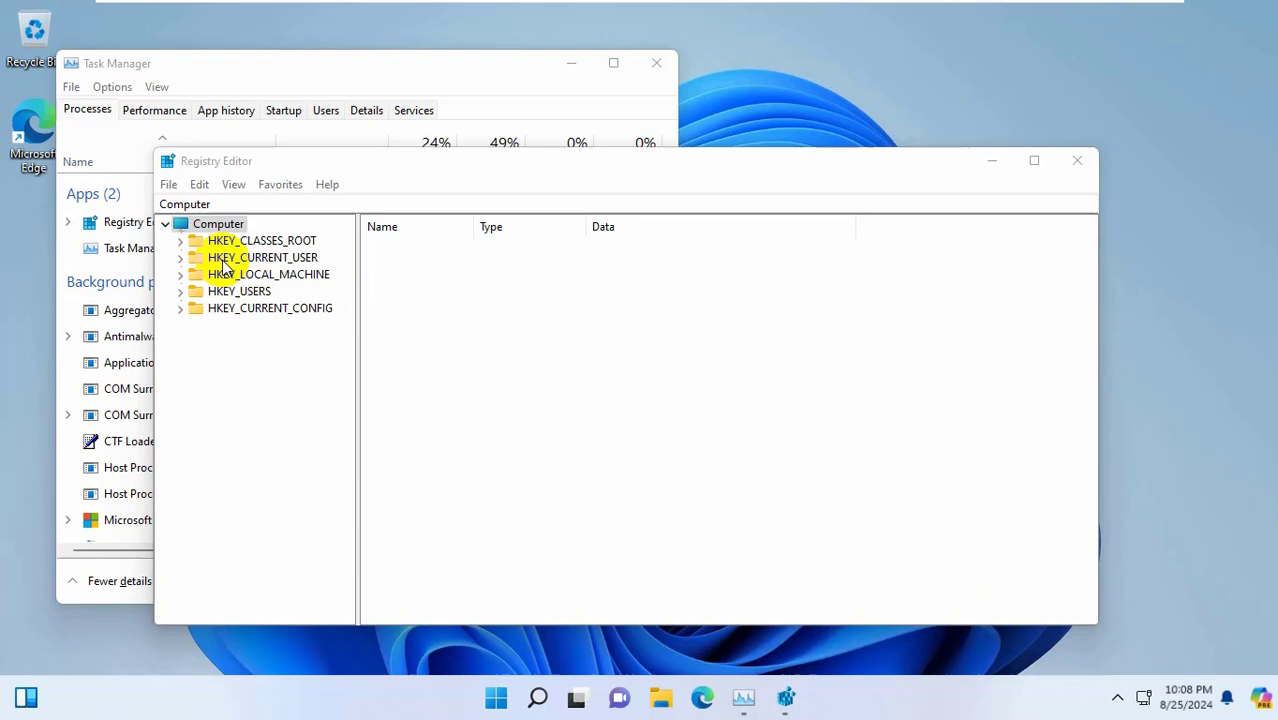
- Navigate to the registry key HKEY_CURRENT_USER\Software\Microsoft\Windows\CurrentVersion\Search
double_click(274, 258)
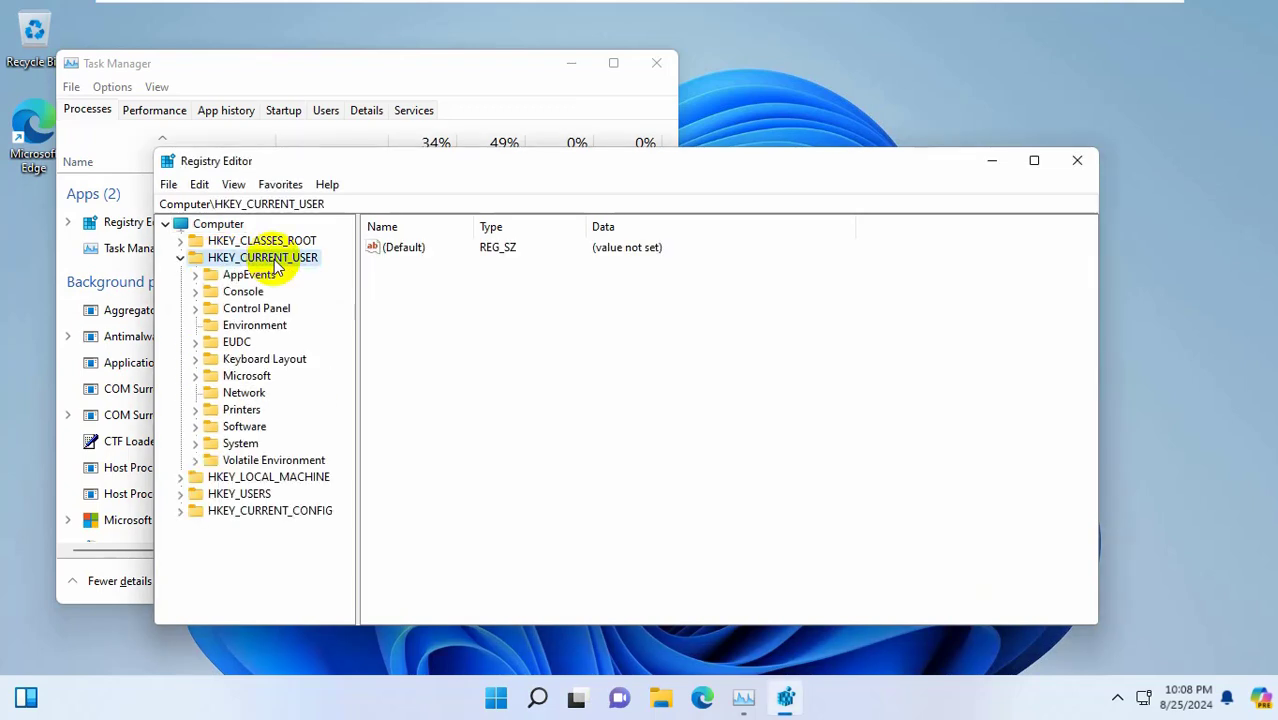
double_click(248, 428)
scroll(262, 425, down, 2)
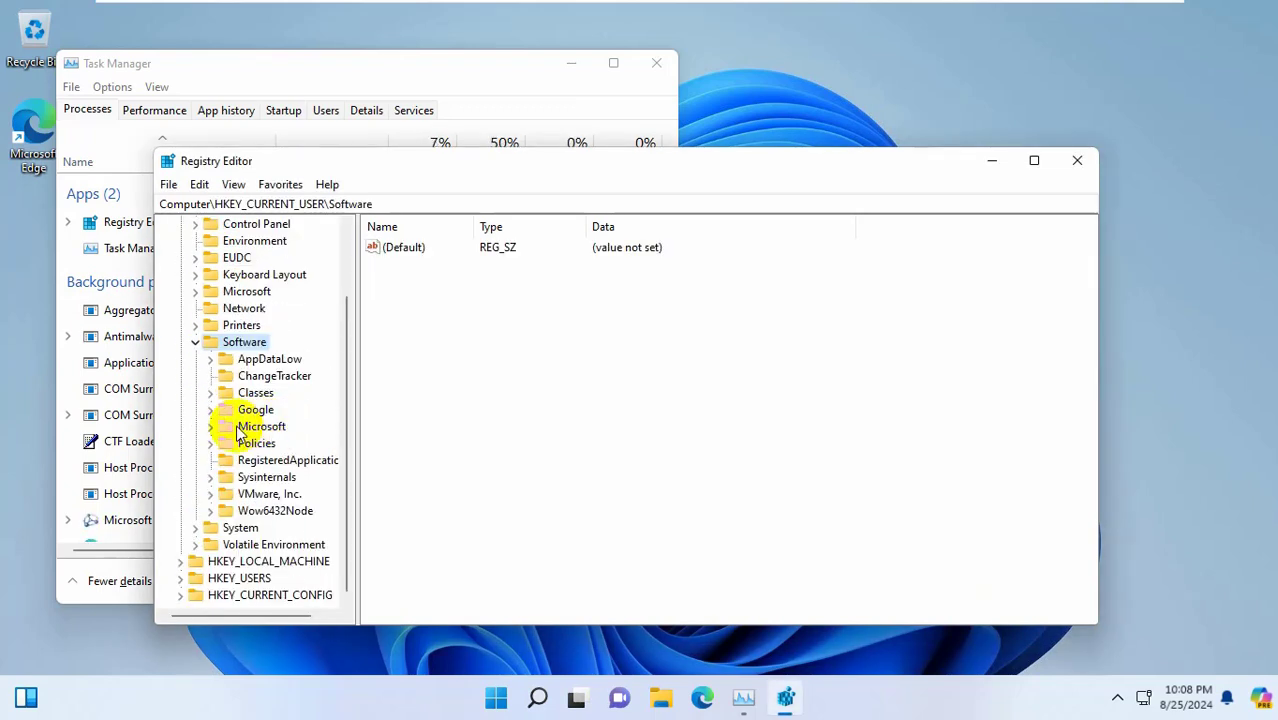
double_click(250, 428)
scroll(262, 420, down, 15)
click(265, 412)
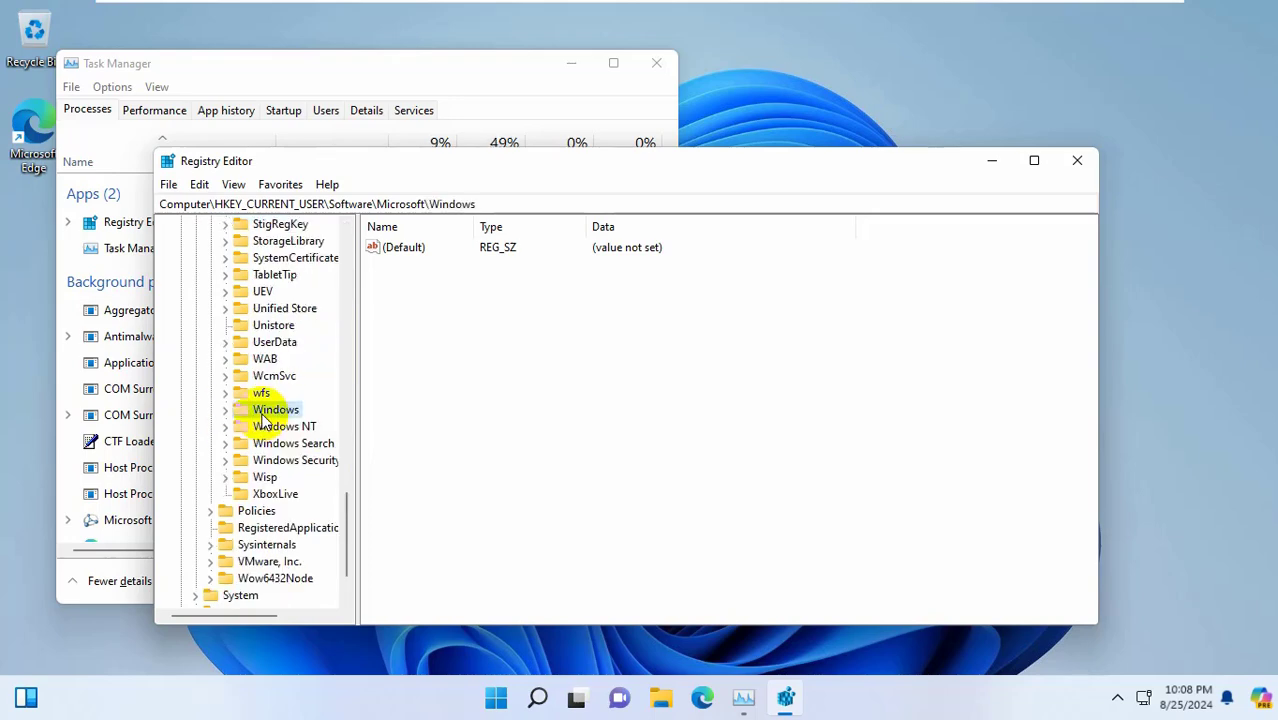
double_click(263, 412)
double_click(298, 445)
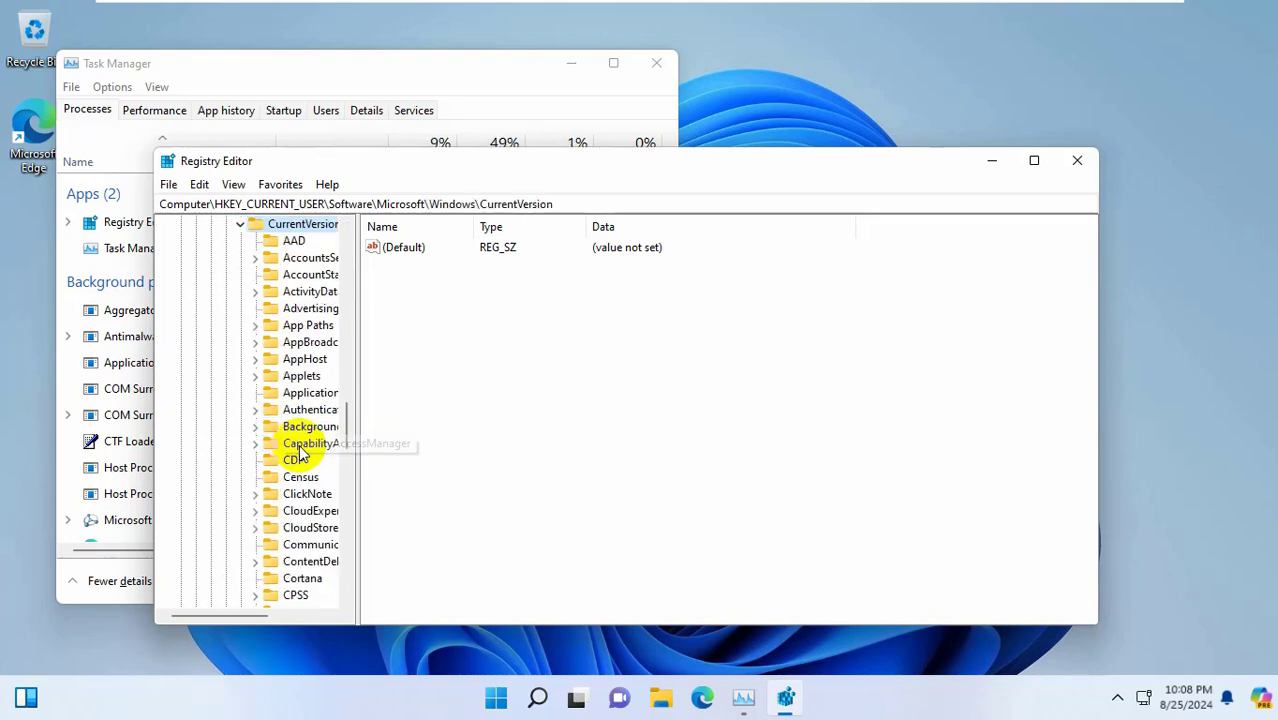
scroll(300, 454, down, 10)
double_click(300, 445)
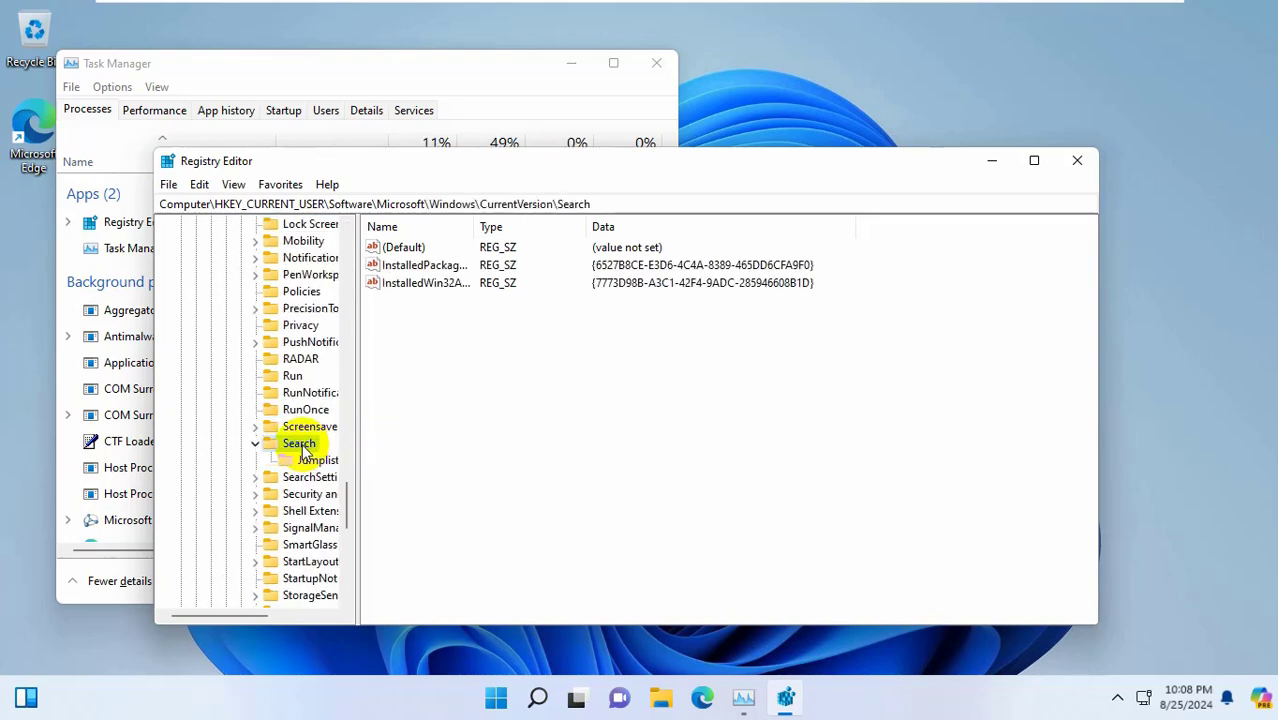
- Create a DWORD (32-bit) value named BingSearchEnabled in the Search key
right_click(462, 399)
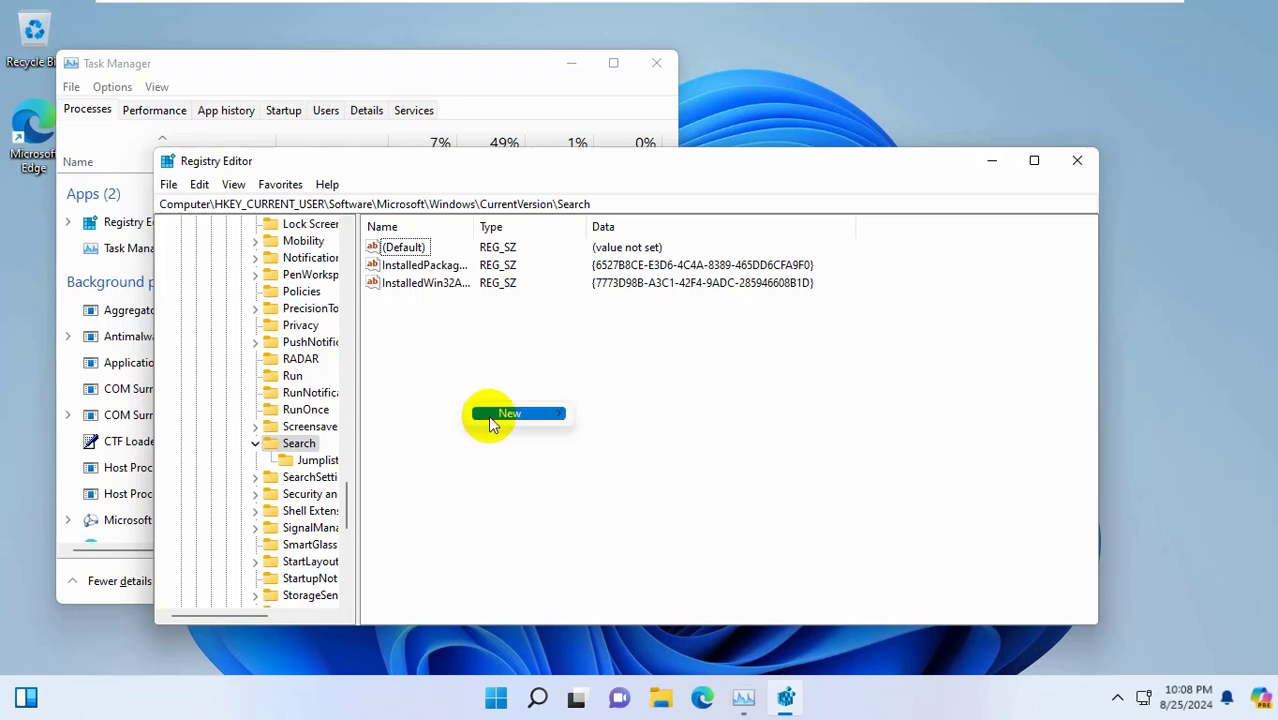
mouse_move(505, 418)
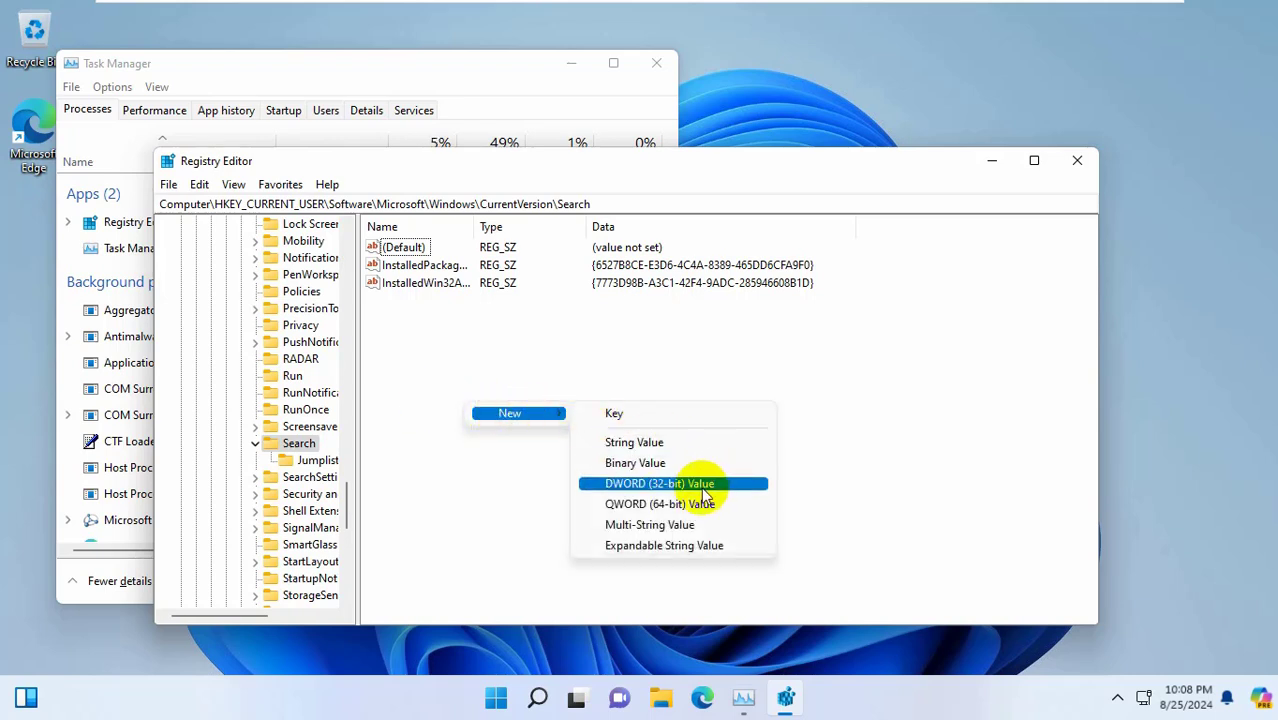
click(668, 483)
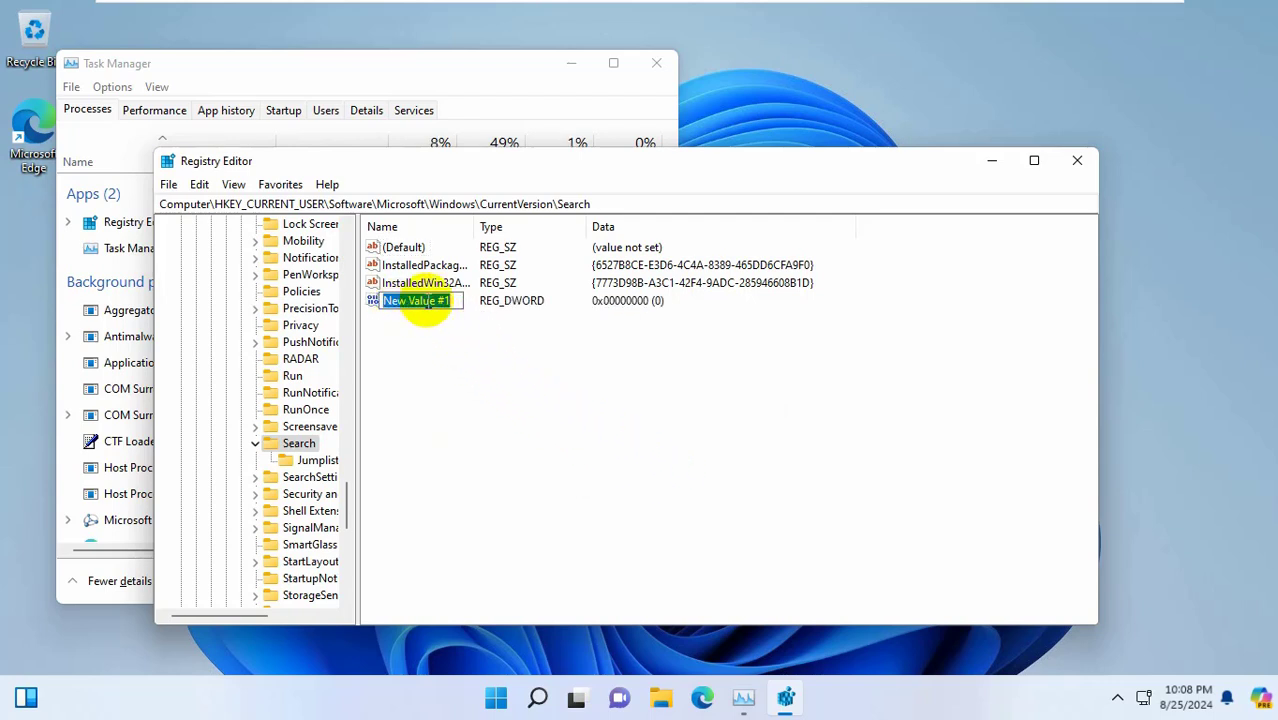
right_click(428, 305)
click(533, 383)
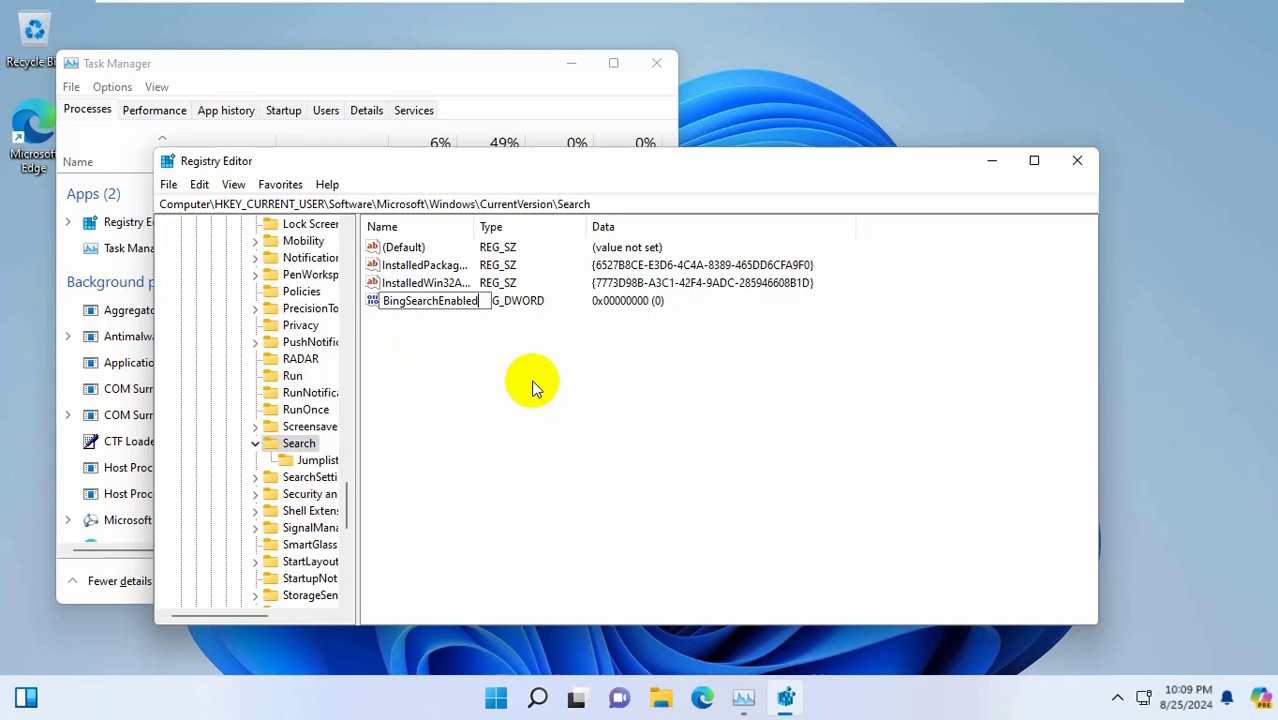
key(Return)
- Set the BingSearchEnabled value data to 0 with hexadecimal base and close Registry Editor
double_click(438, 303)
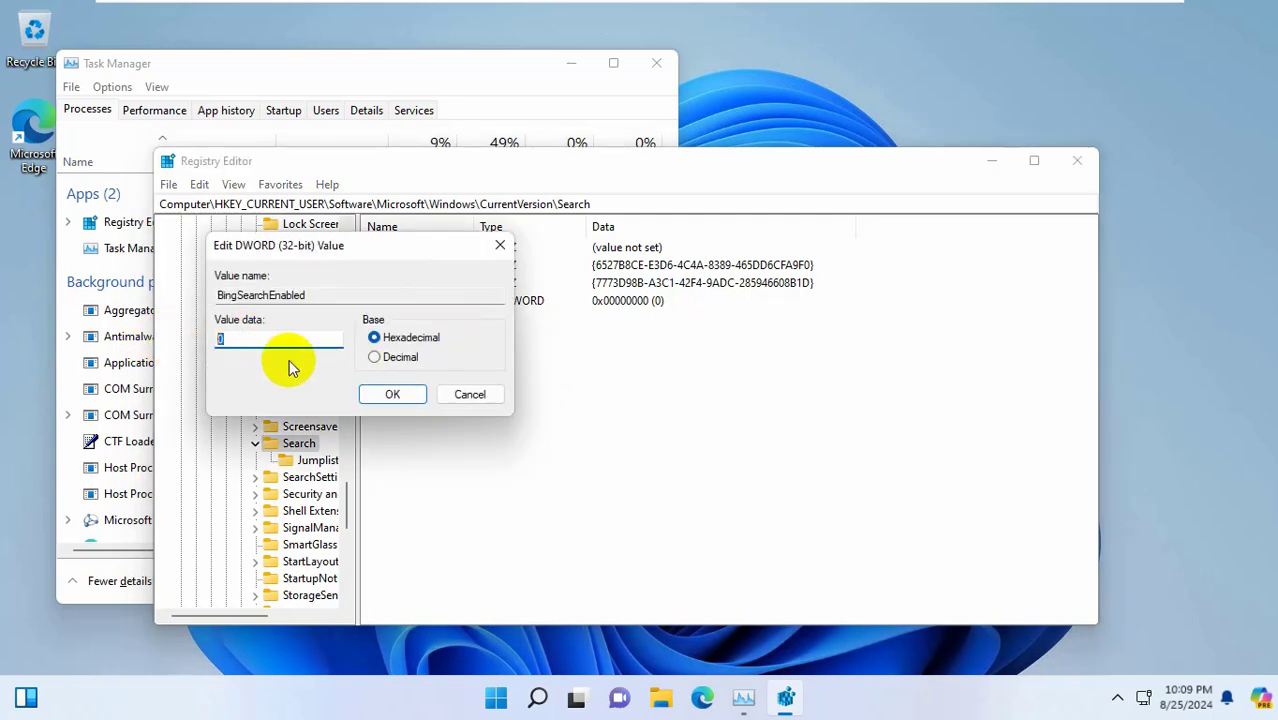
key(End)
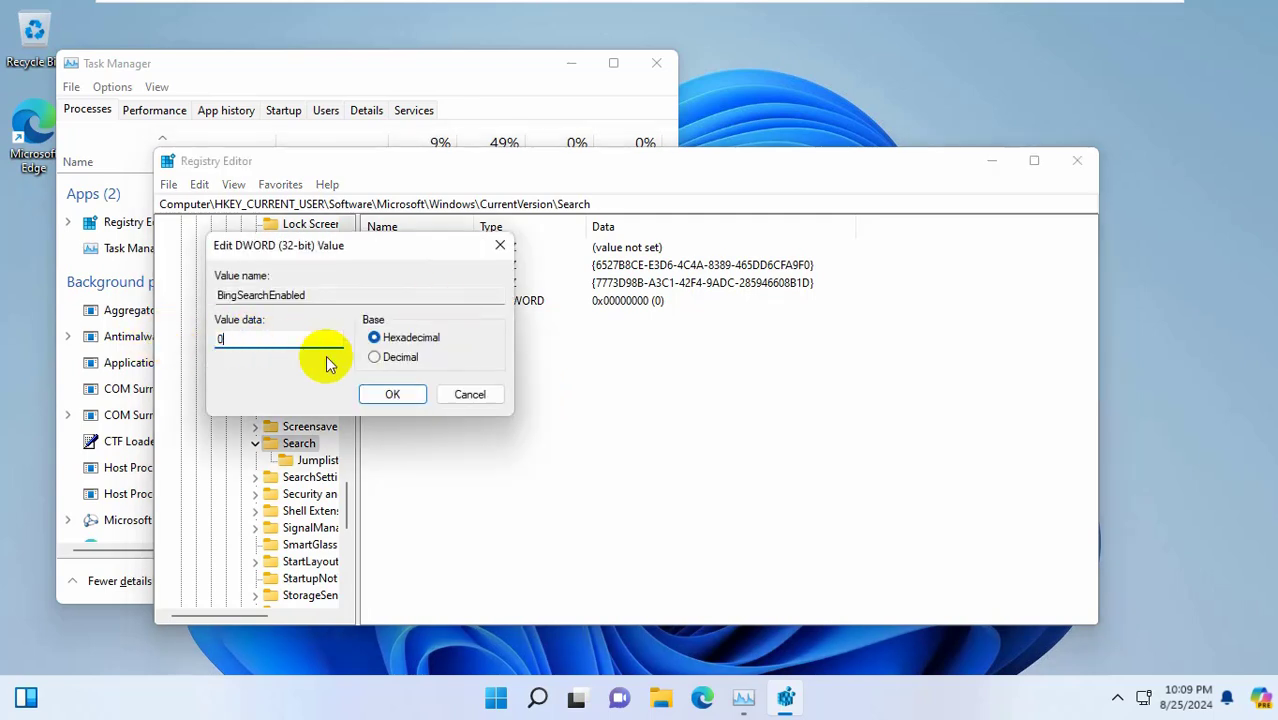
click(395, 394)
key(alt+F4)
- Run services.msc as a new task from Task Manager to open the Services console
click(72, 88)
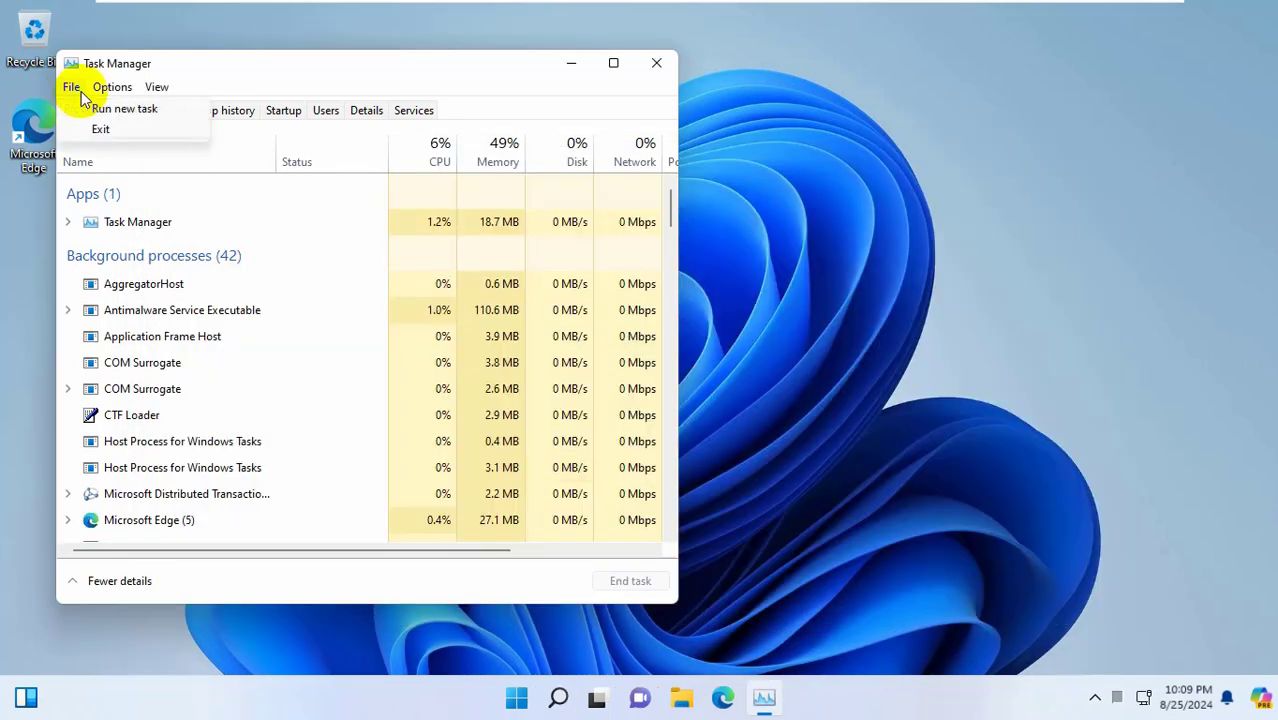
click(128, 113)
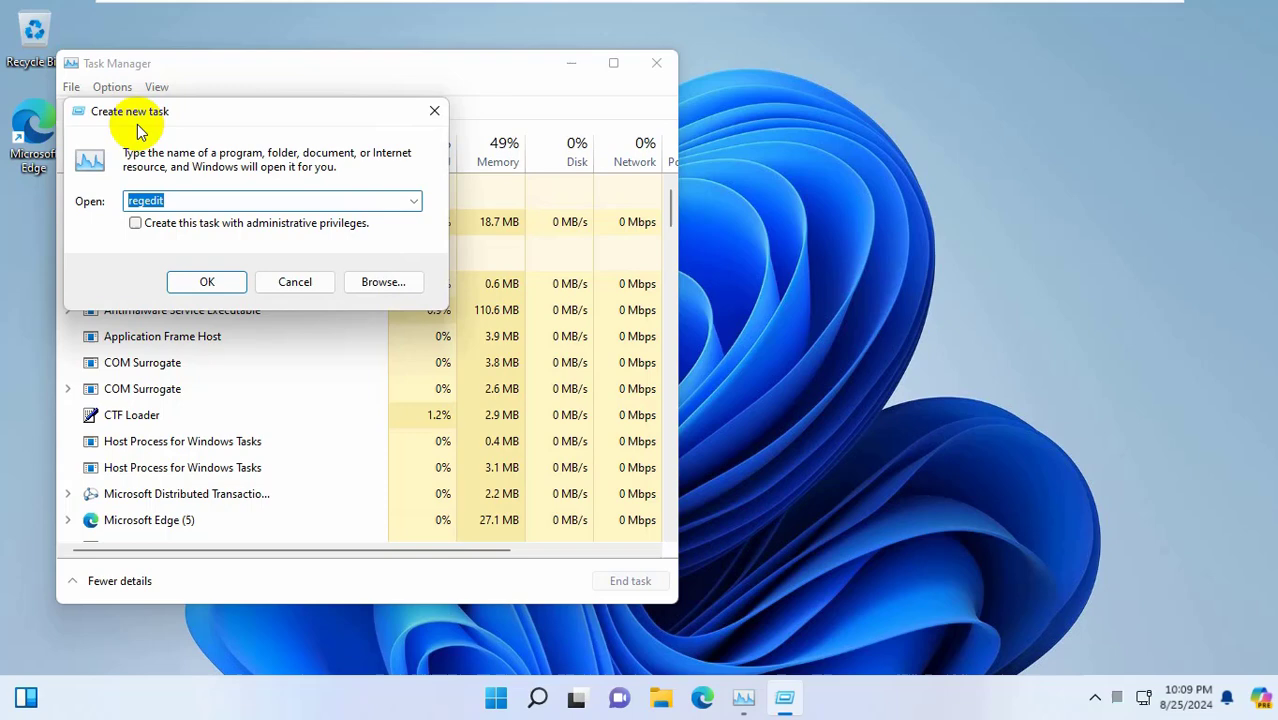
text(service)
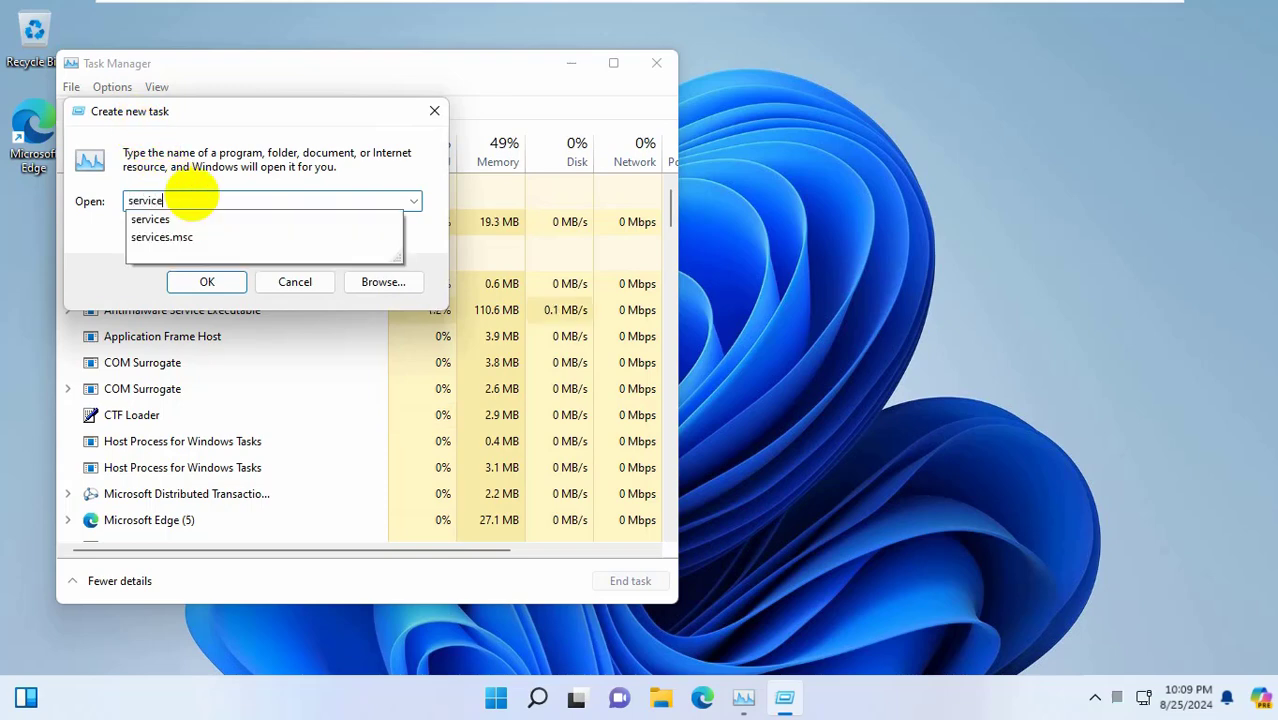
text(s.msc)
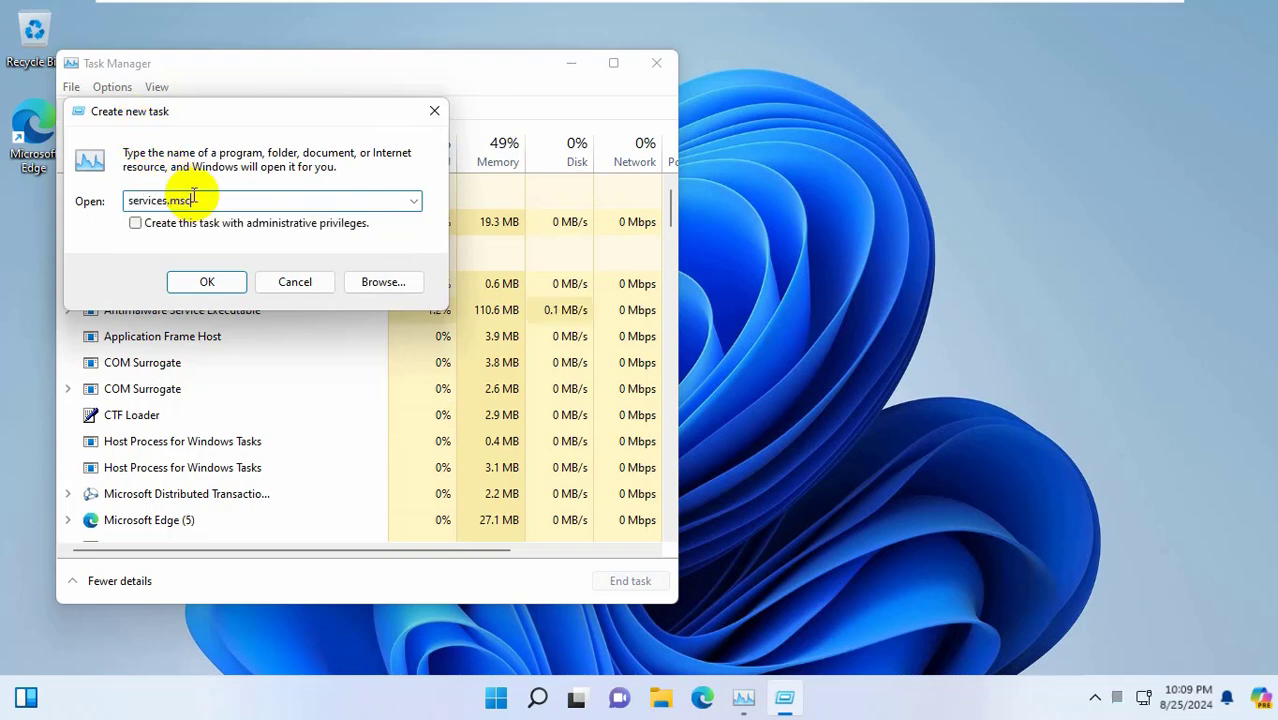
key(Return)
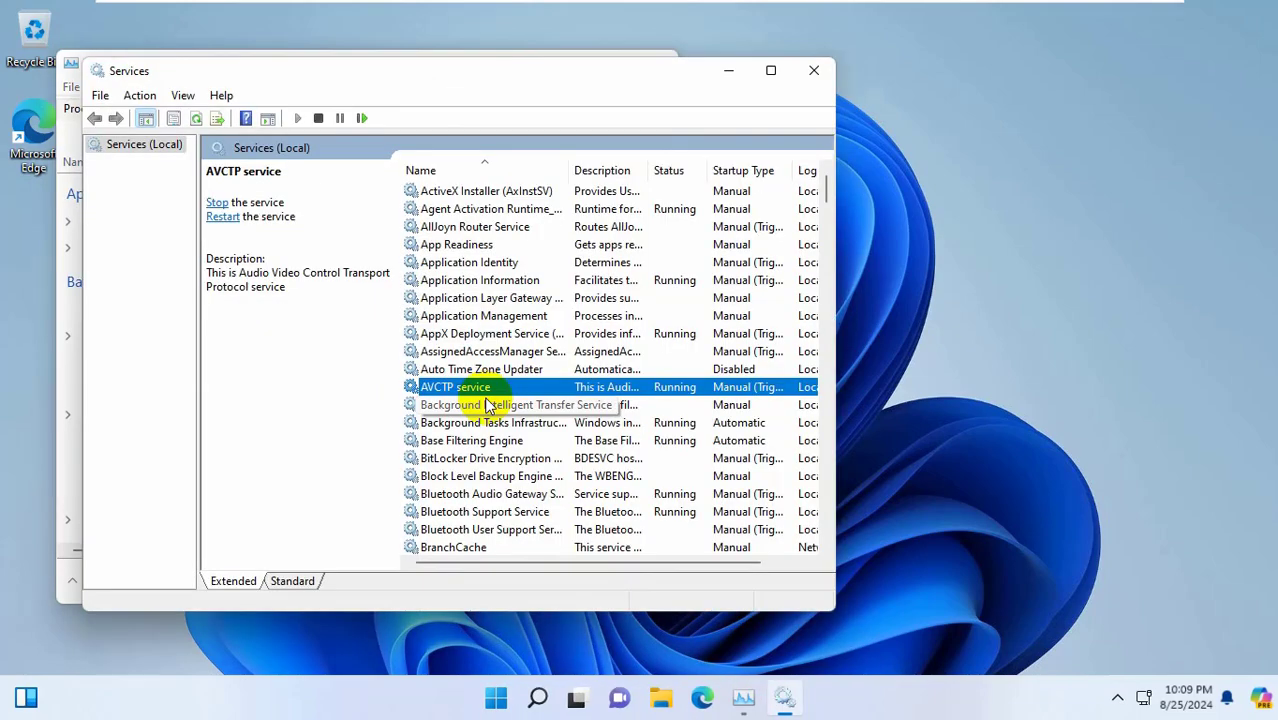
- Restart the Windows Search service from the services list, and minimize the virtual machine window
key(w)
key(w)
key(w)
key(w)
key(w)
key(w)
key(w)
key(w)
key(w)
key(w)
key(w)
key(w)
key(w)
key(w)
key(w)
key(w)
key(w)
key(w)
key(w)
key(w)
key(w)
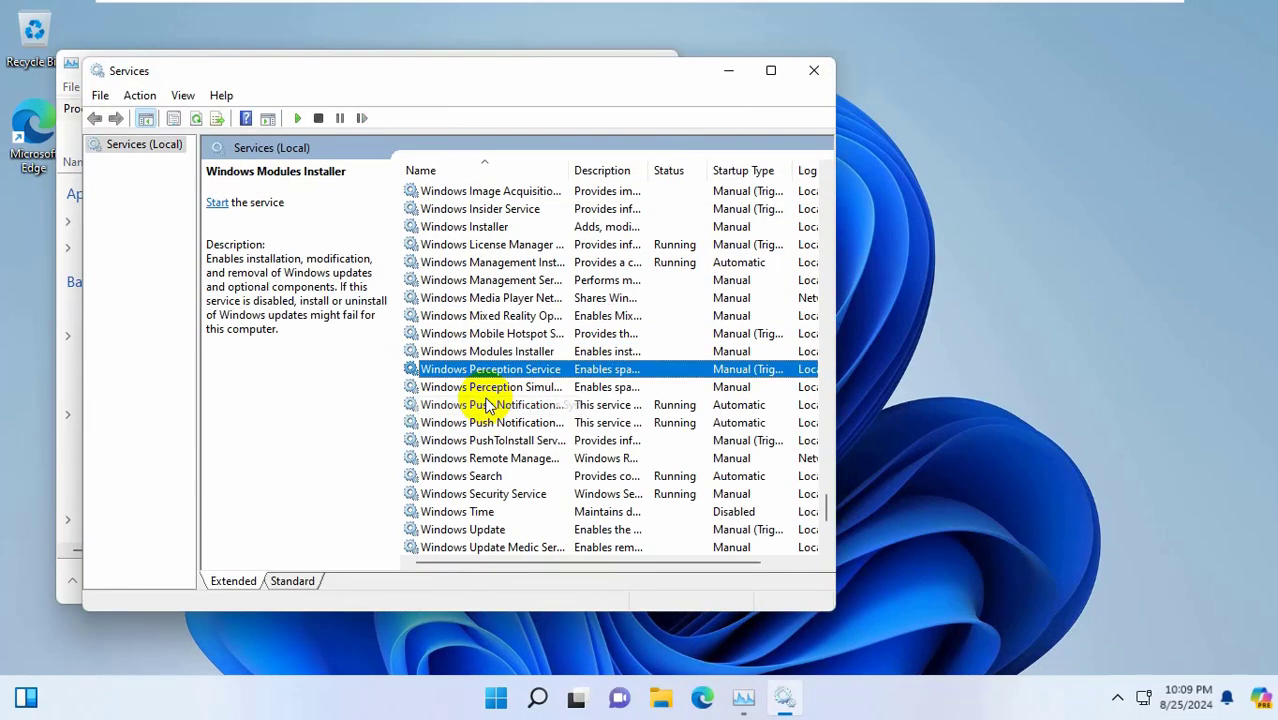
click(466, 482)
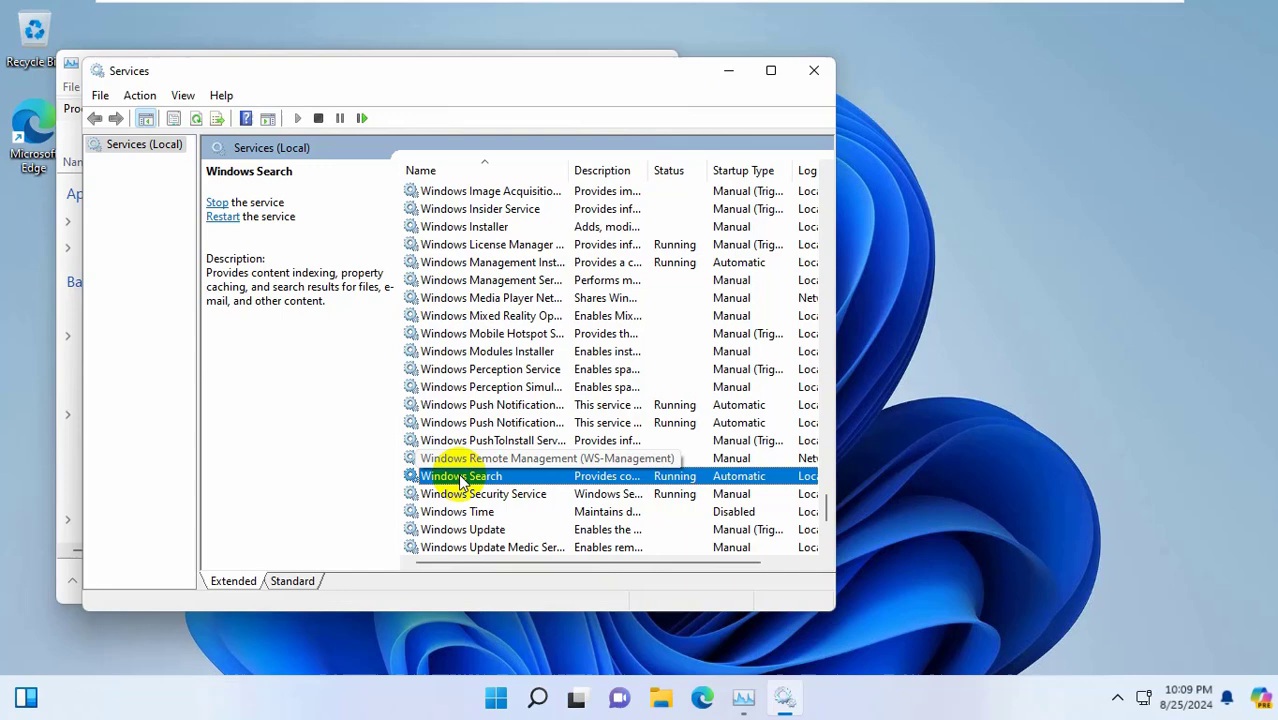
right_click(470, 484)
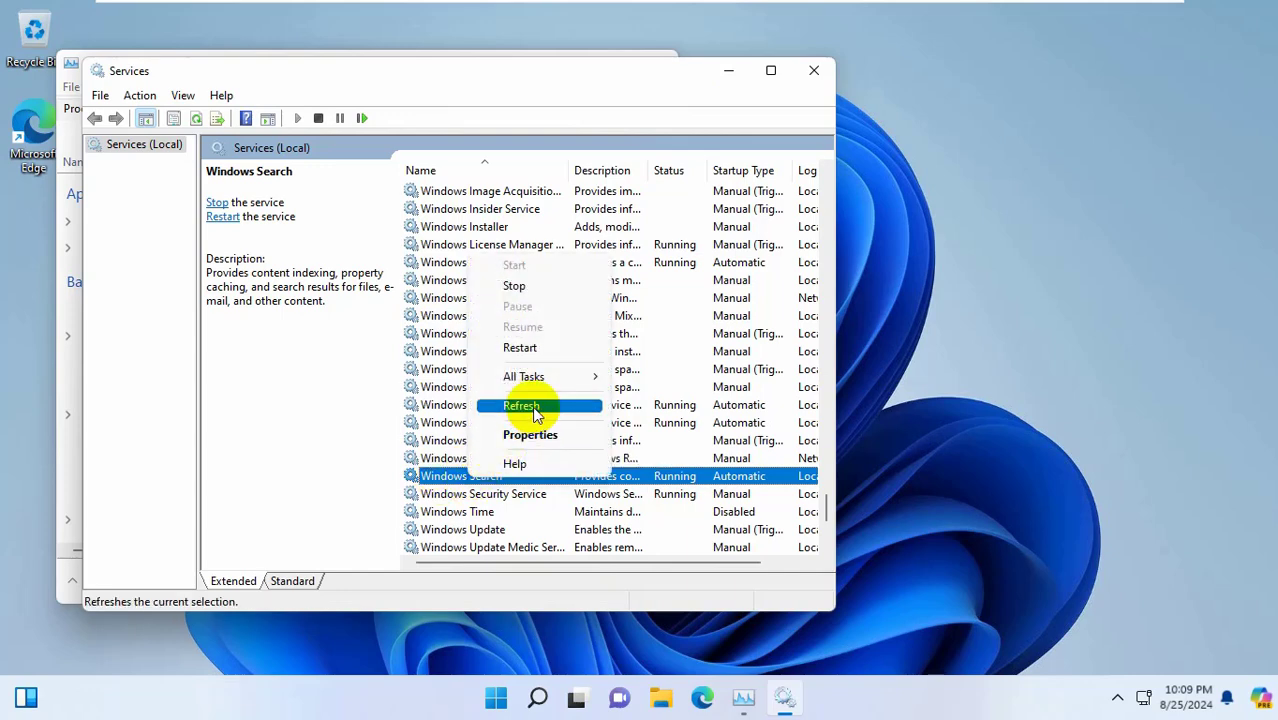
click(520, 349)
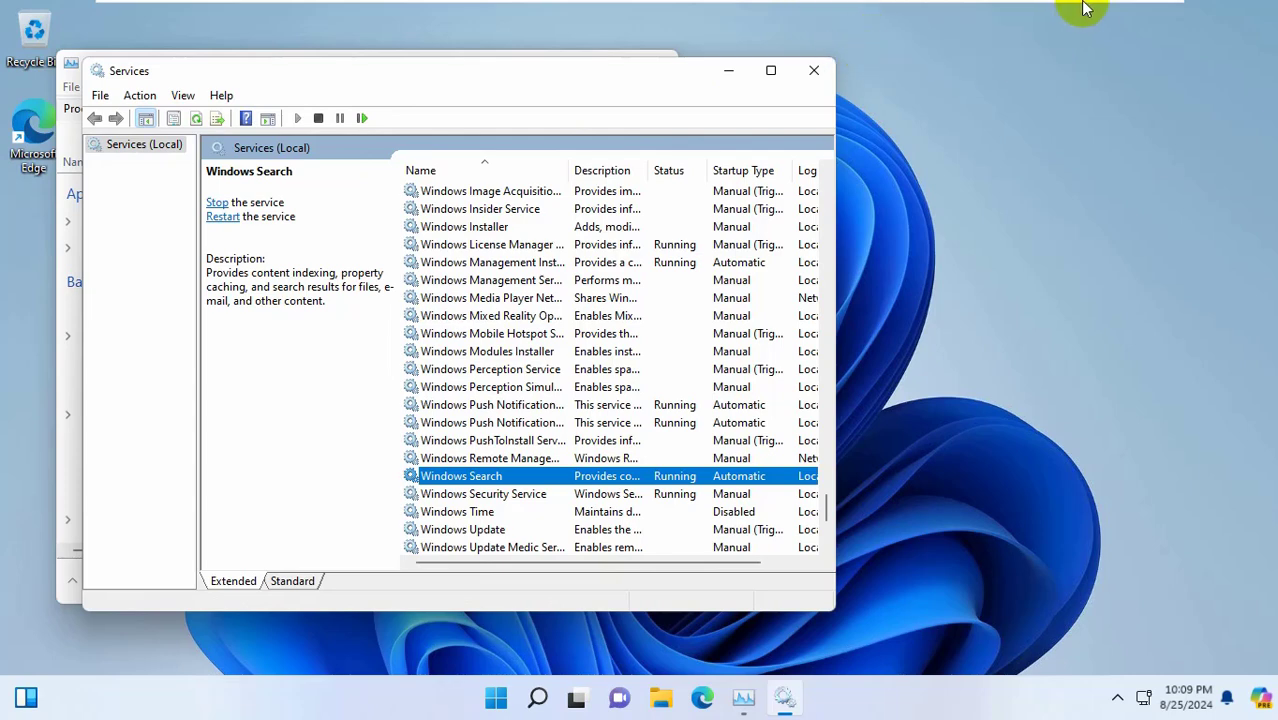
mouse_move(1087, 8)
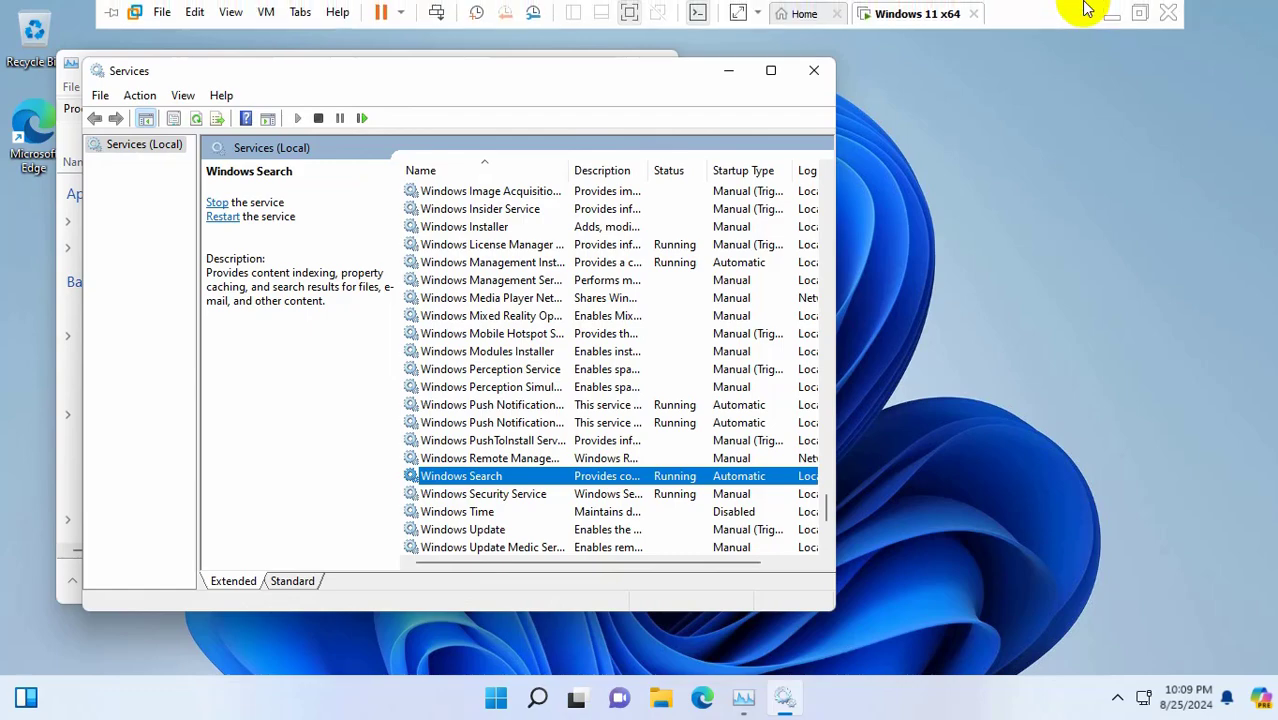
click(1113, 16)
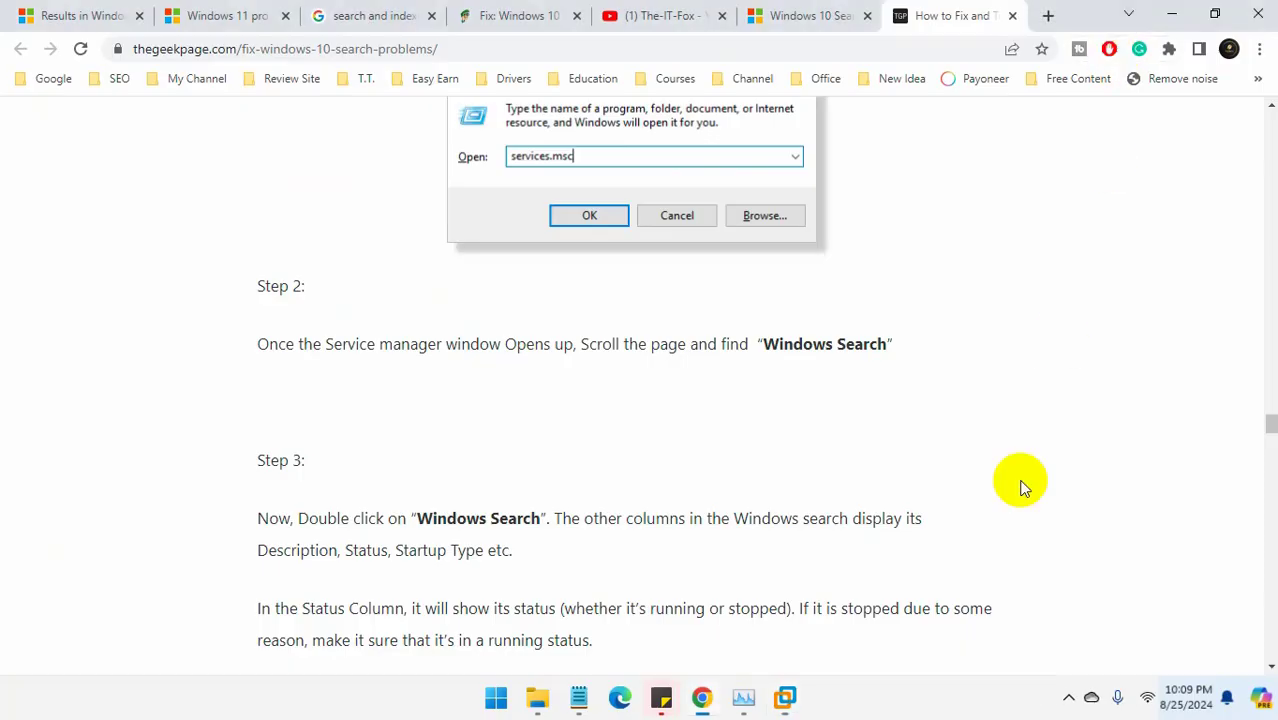